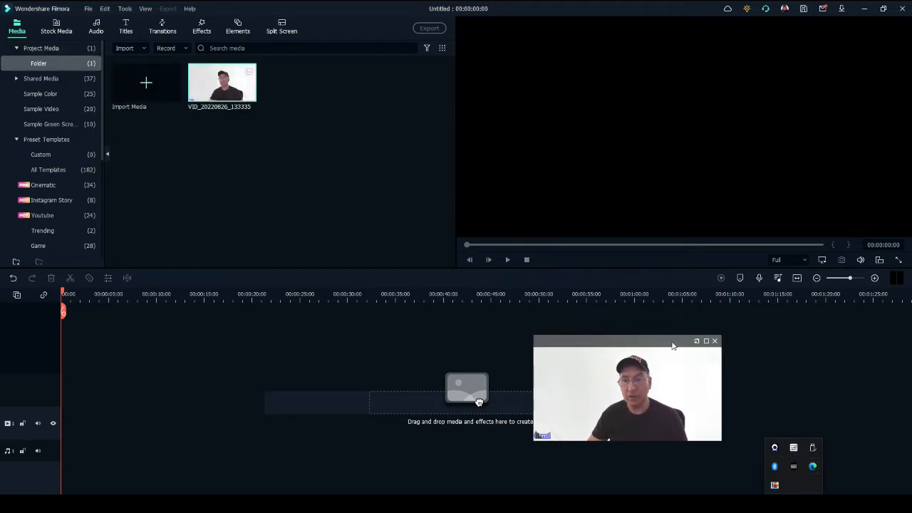
Place the presenter clip at the timeline start, match the project to 1920 x 1080 29.97fps, and move the playhead into it.
{"action": "left_click_drag", "start_coordinate": [664, 345], "coordinate": [856, 404]}
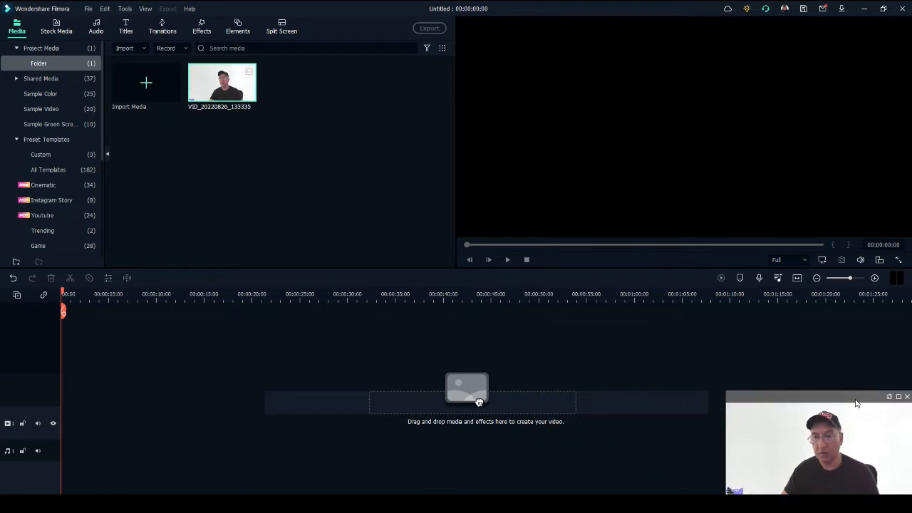
{"action": "left_click_drag", "start_coordinate": [479, 402], "coordinate": [64, 343]}
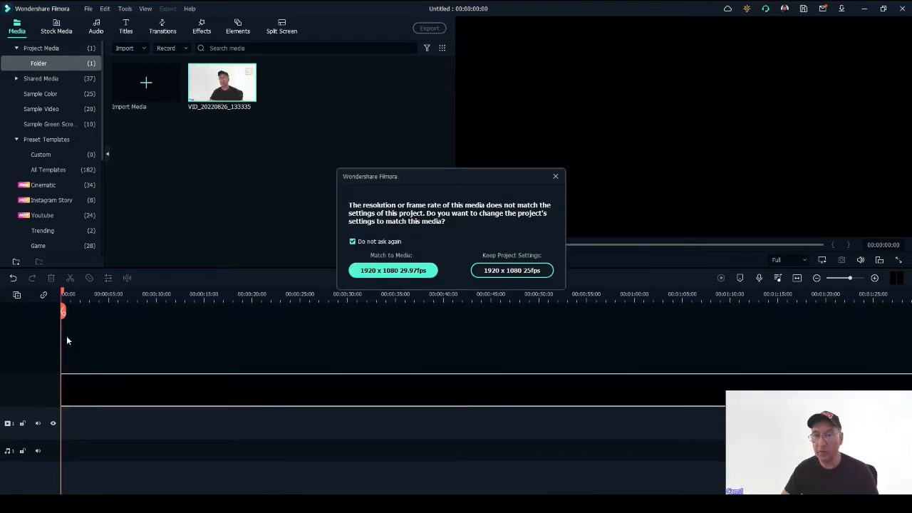
{"action": "left_click", "coordinate": [373, 273]}
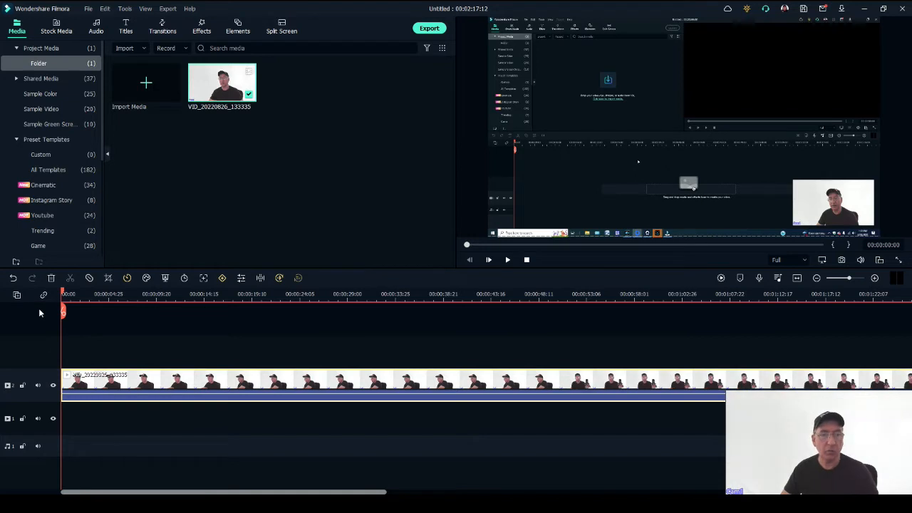
{"action": "left_click", "coordinate": [66, 314]}
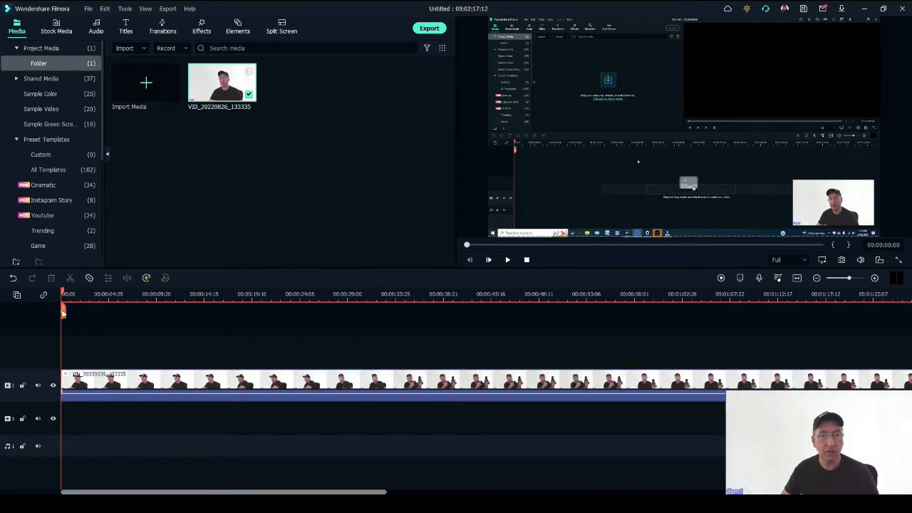
{"action": "left_click_drag", "start_coordinate": [63, 311], "coordinate": [207, 311]}
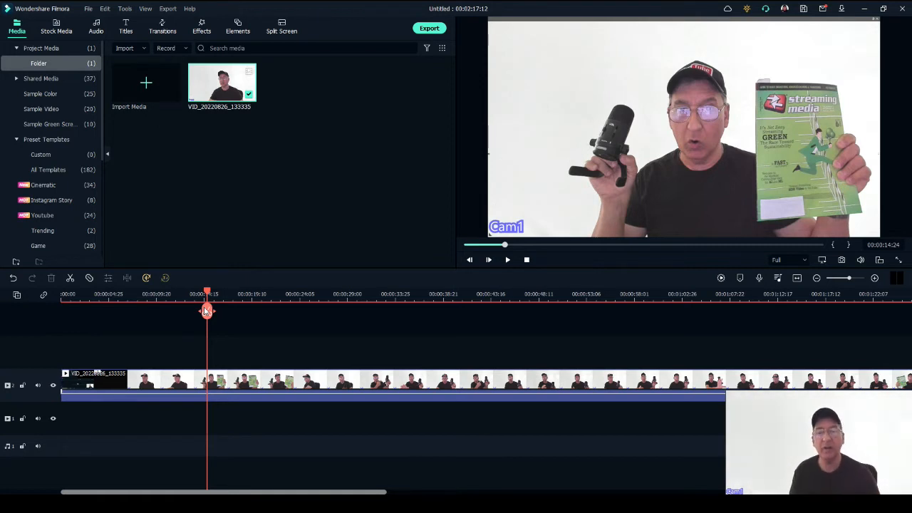
Play and pause the preview, then settle on the frame where the microphone and magazine are held up.
{"action": "left_click", "coordinate": [508, 261]}
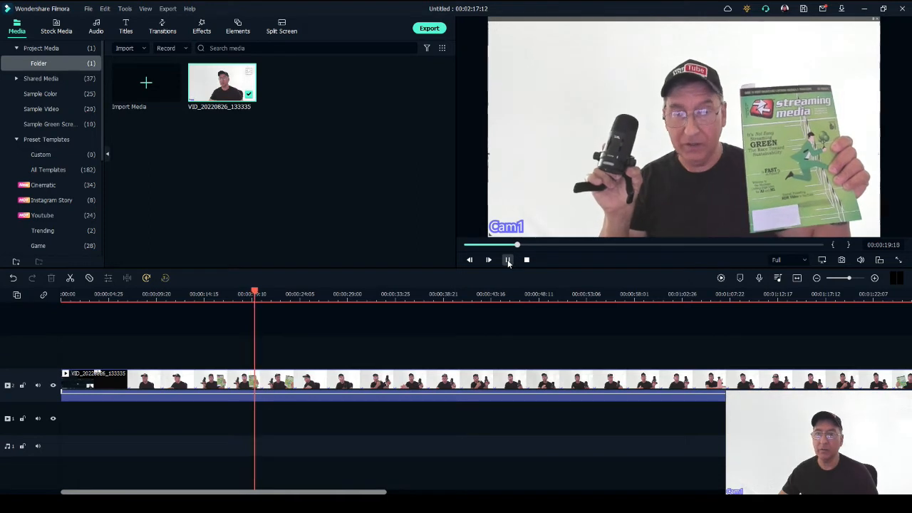
{"action": "left_click", "coordinate": [508, 261]}
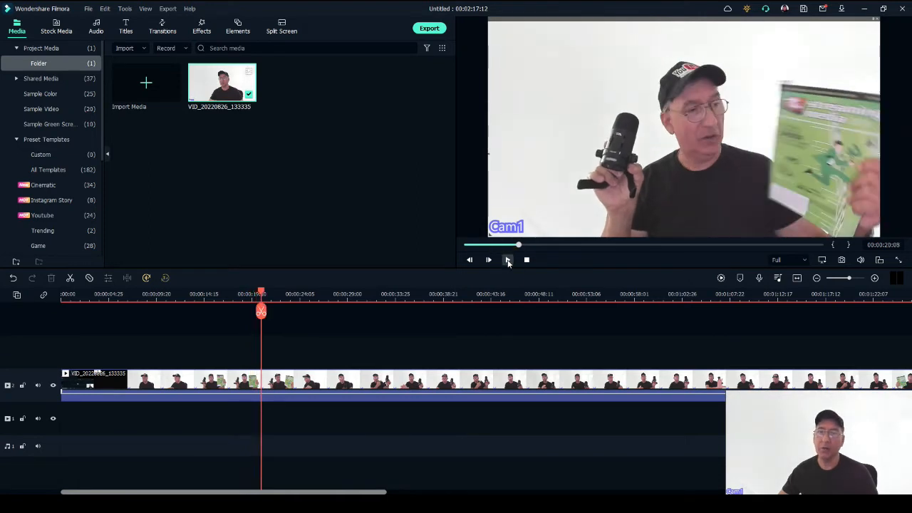
{"action": "left_click", "coordinate": [508, 261]}
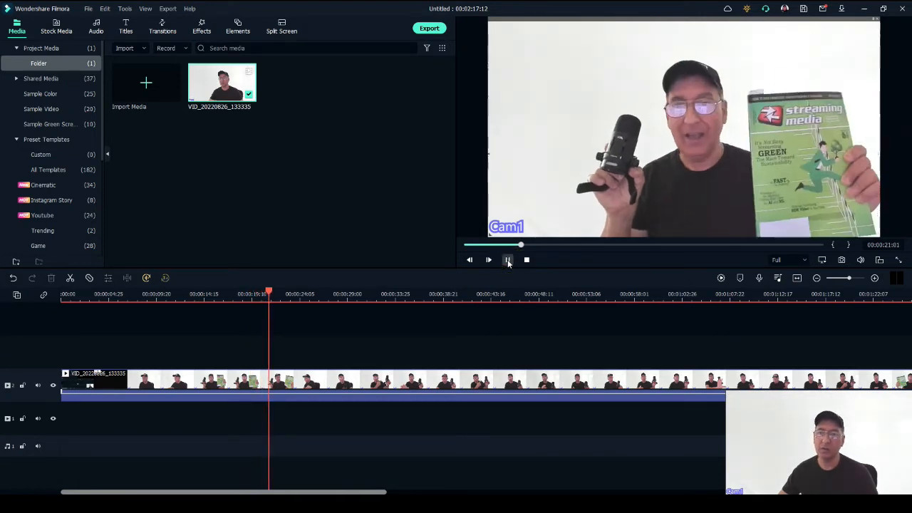
{"action": "left_click", "coordinate": [507, 260]}
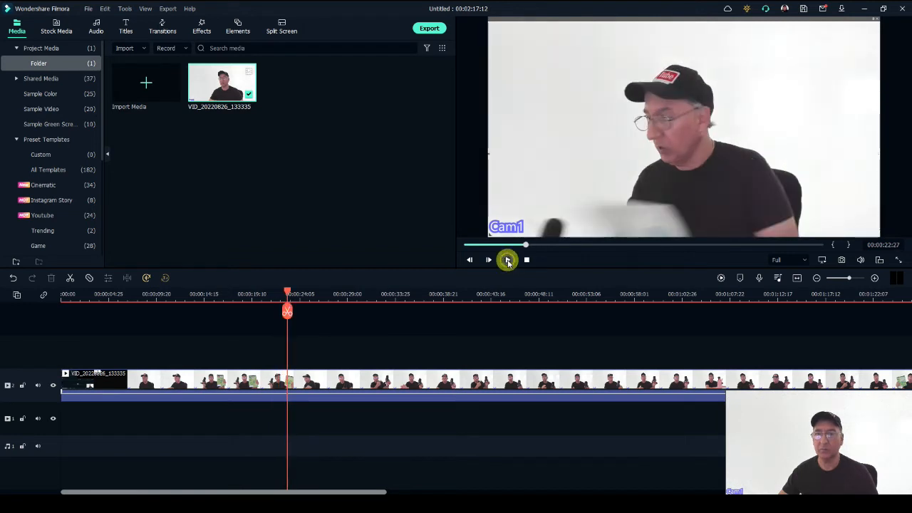
{"action": "left_click", "coordinate": [522, 246]}
{"action": "mouse_move", "coordinate": [522, 246]}
{"action": "left_mouse_down"}
{"action": "mouse_move", "coordinate": [504, 248]}
{"action": "mouse_move", "coordinate": [512, 246]}
{"action": "left_mouse_up"}
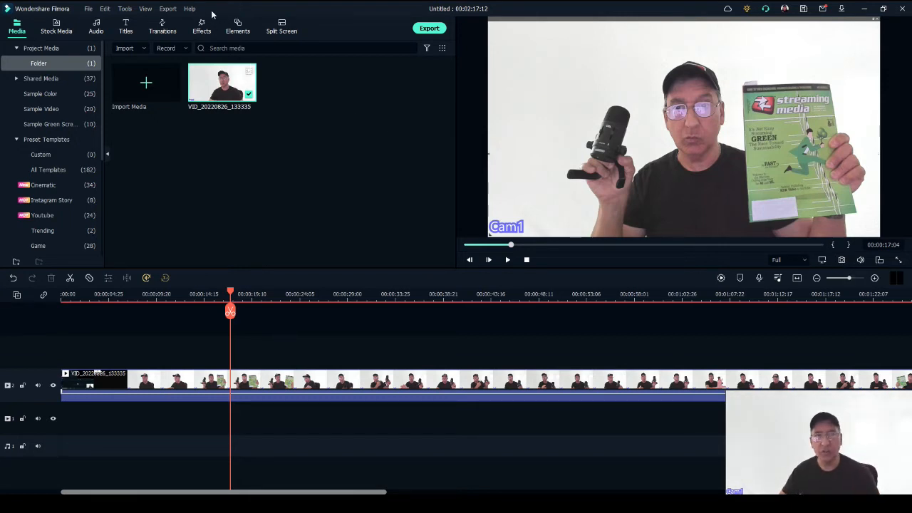
Check the Filmora version under Help > About, then save the current frame as a PNG snapshot.
{"action": "left_click", "coordinate": [190, 9]}
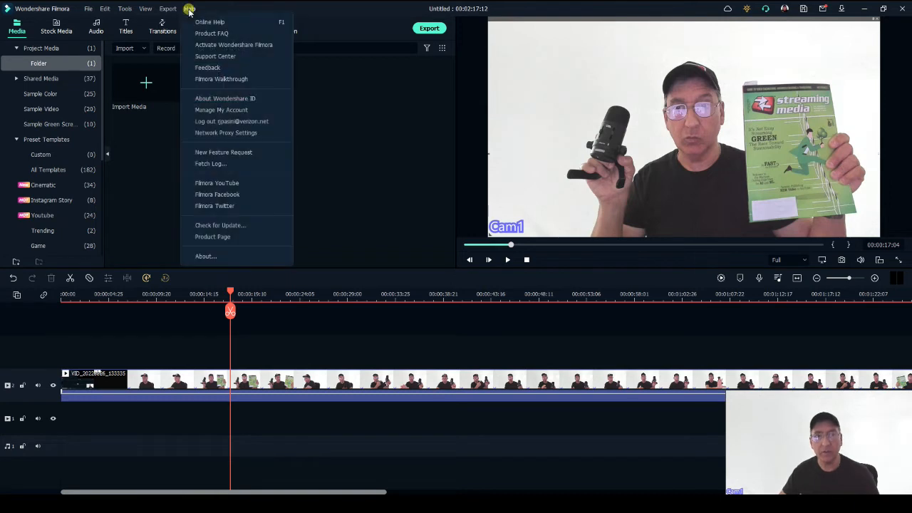
{"action": "left_click", "coordinate": [214, 258]}
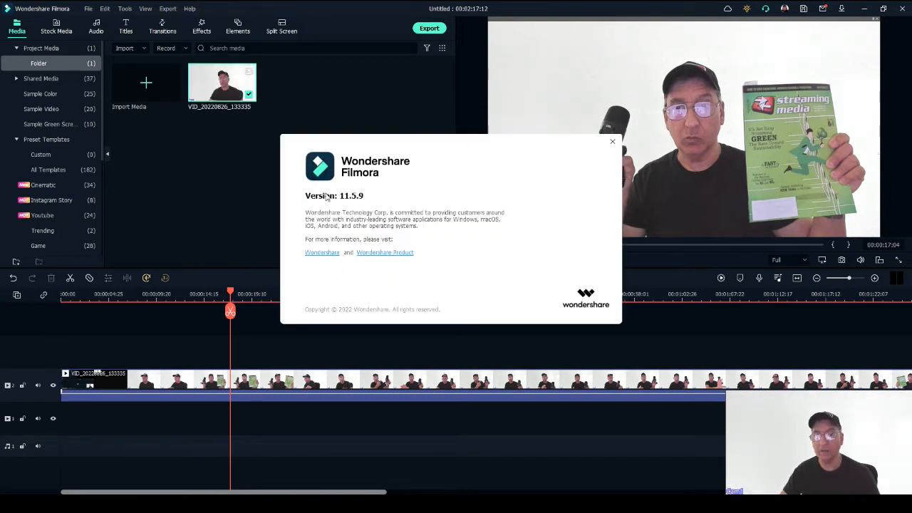
{"action": "left_click", "coordinate": [613, 142]}
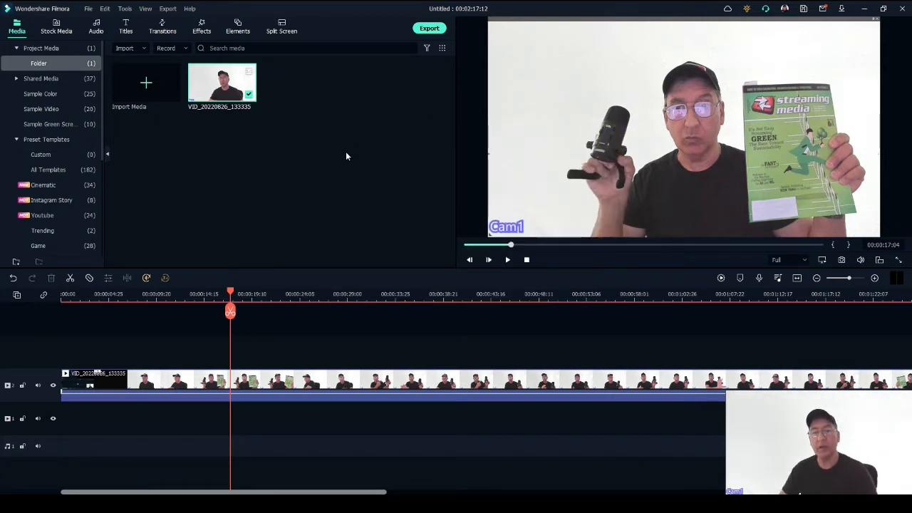
{"action": "left_click", "coordinate": [842, 261]}
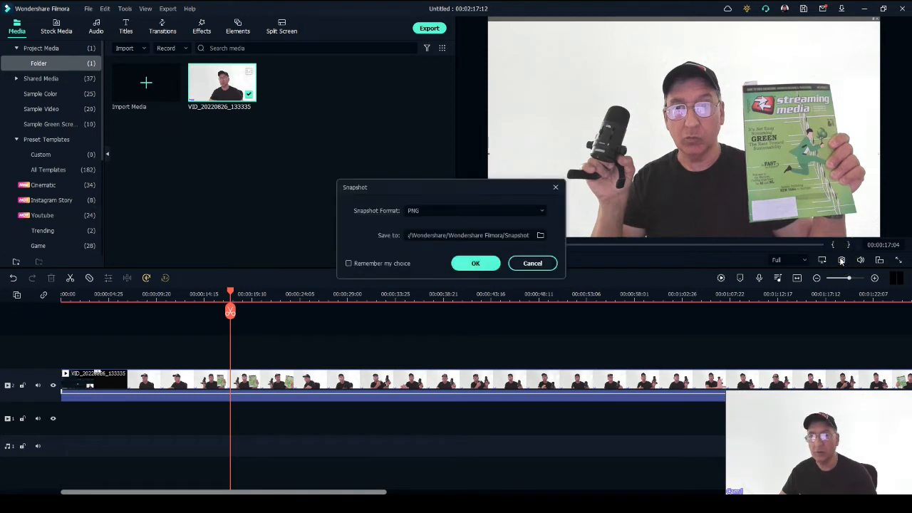
{"action": "left_click", "coordinate": [469, 264]}
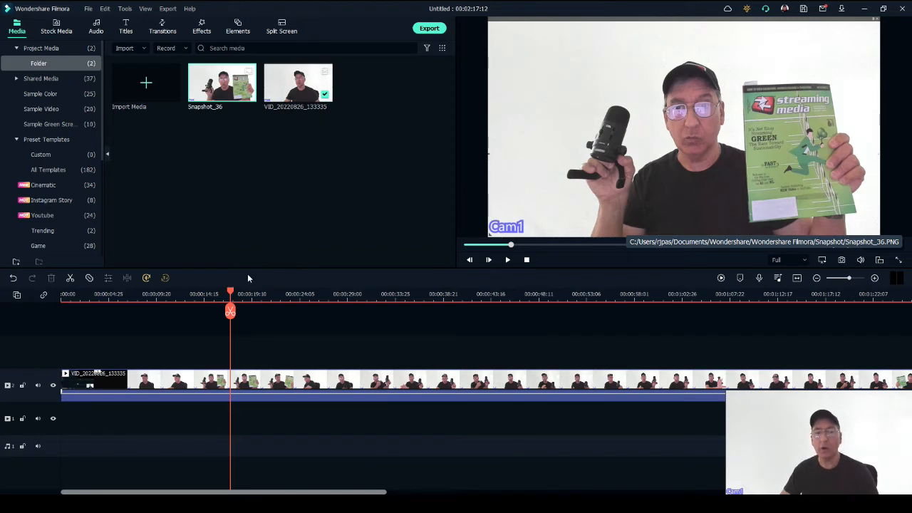
Cut the presenter clip from the timeline and put Snapshot_36 in its place.
{"action": "right_click", "coordinate": [291, 389]}
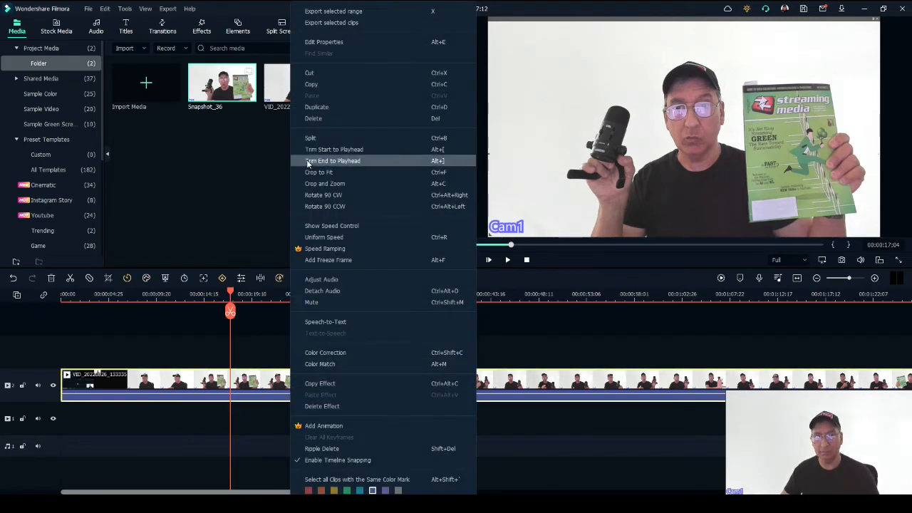
{"action": "left_click", "coordinate": [337, 73]}
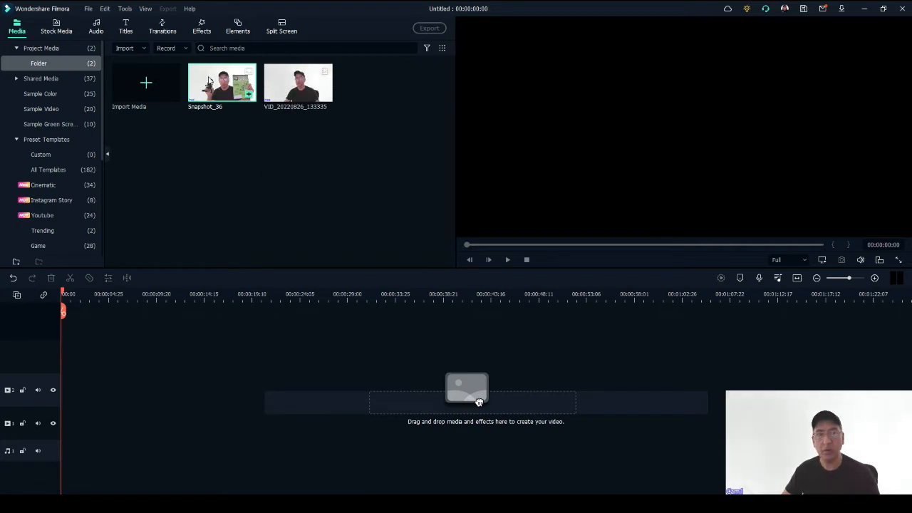
{"action": "left_click_drag", "start_coordinate": [208, 75], "coordinate": [63, 387]}
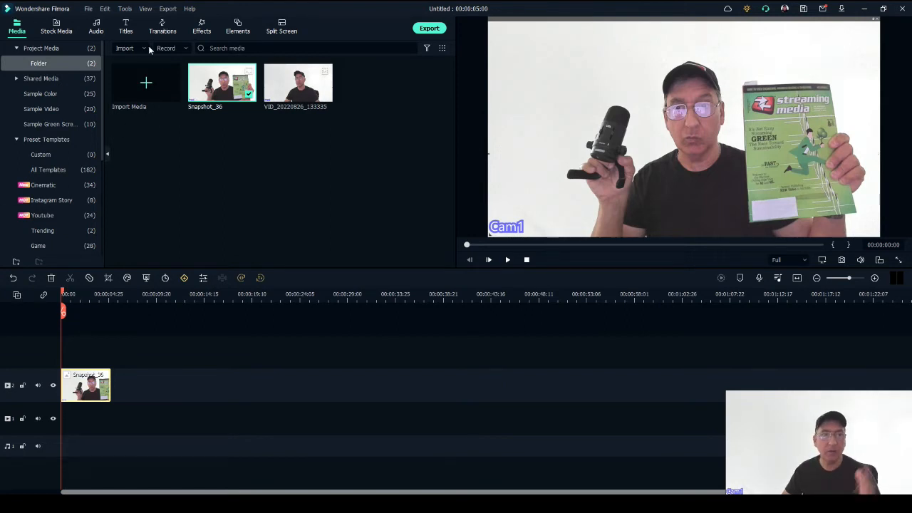
Add home office.PNG from Shared Media on a new track above the Snapshot_36 clip.
{"action": "left_click", "coordinate": [38, 76]}
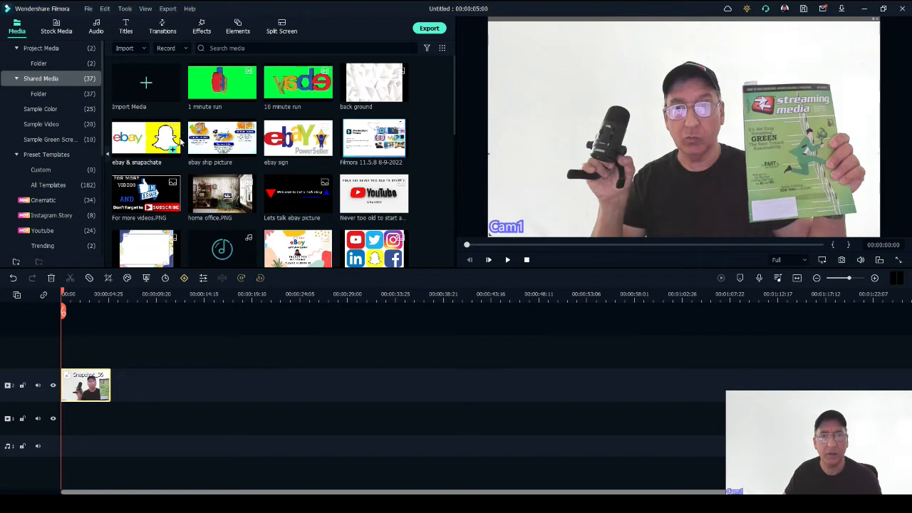
{"action": "left_click_drag", "start_coordinate": [453, 82], "coordinate": [452, 98]}
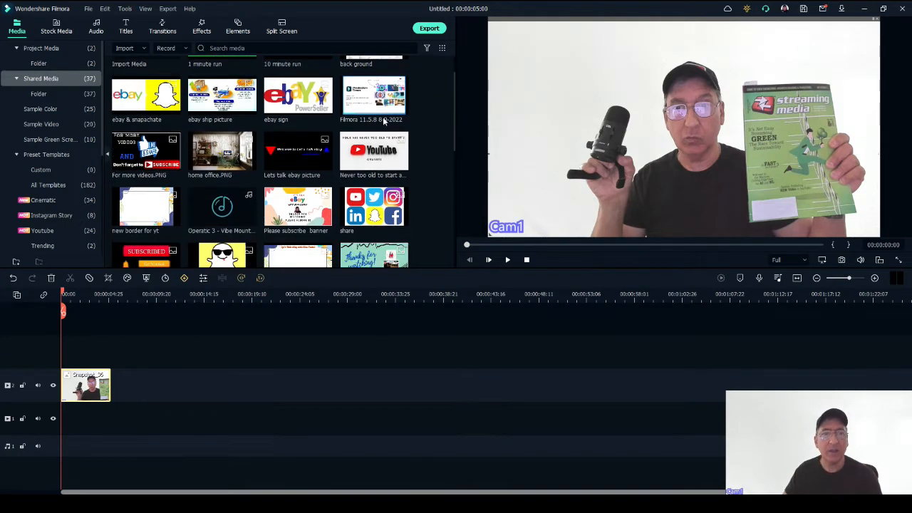
{"action": "left_click_drag", "start_coordinate": [220, 148], "coordinate": [64, 356]}
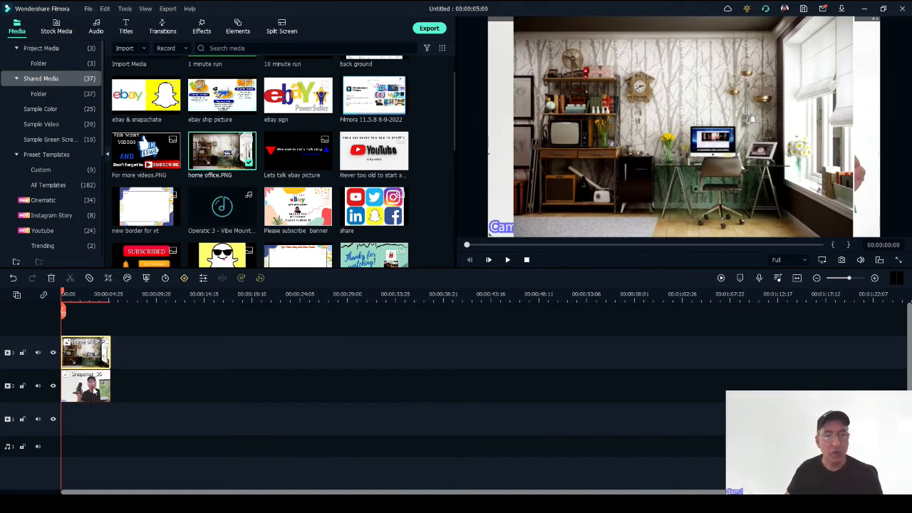
Turn on Chroma Key in the Snapshot clip's image properties.
{"action": "right_click", "coordinate": [81, 387]}
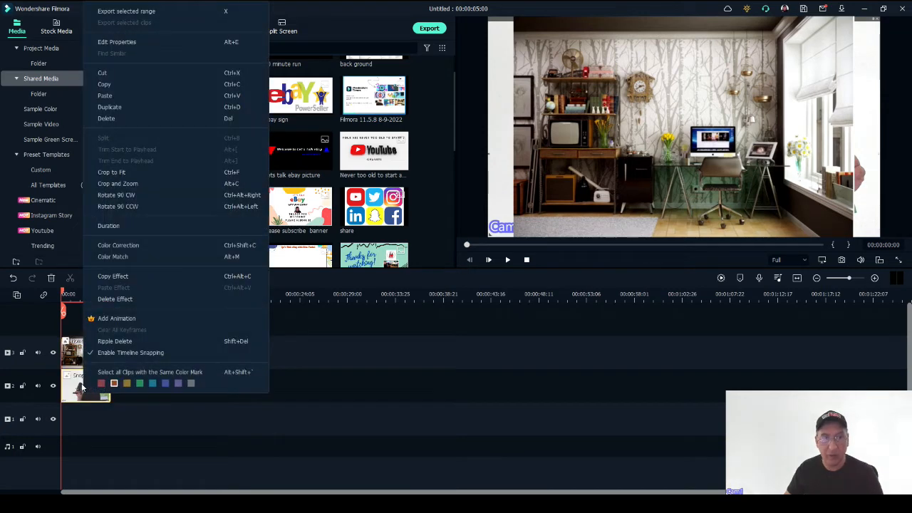
{"action": "left_click", "coordinate": [109, 42]}
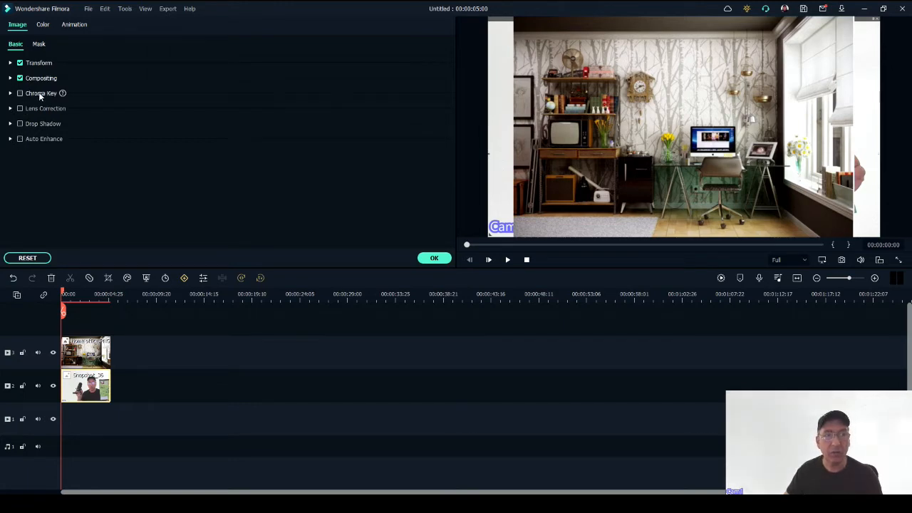
{"action": "left_click", "coordinate": [10, 94]}
{"action": "left_click", "coordinate": [19, 93]}
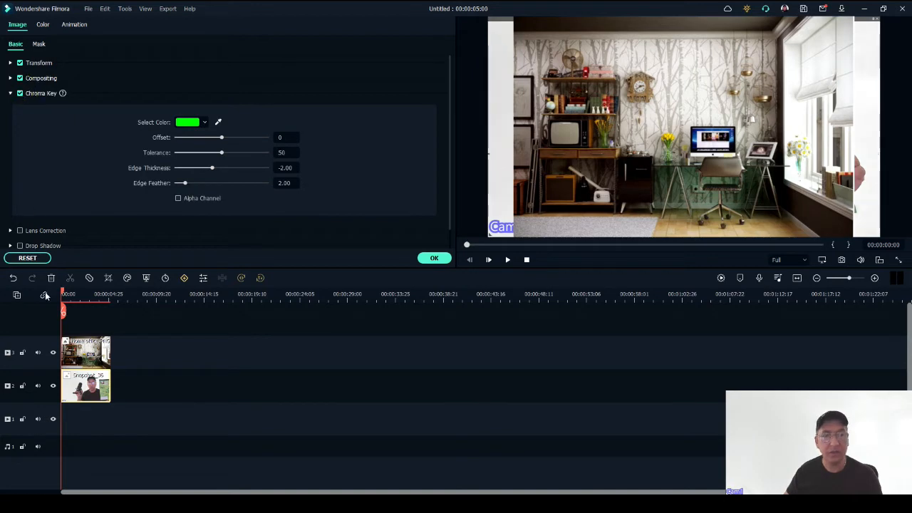
Move the home office image down to track 2 and Snapshot_36 above it.
{"action": "left_click_drag", "start_coordinate": [63, 312], "coordinate": [91, 312]}
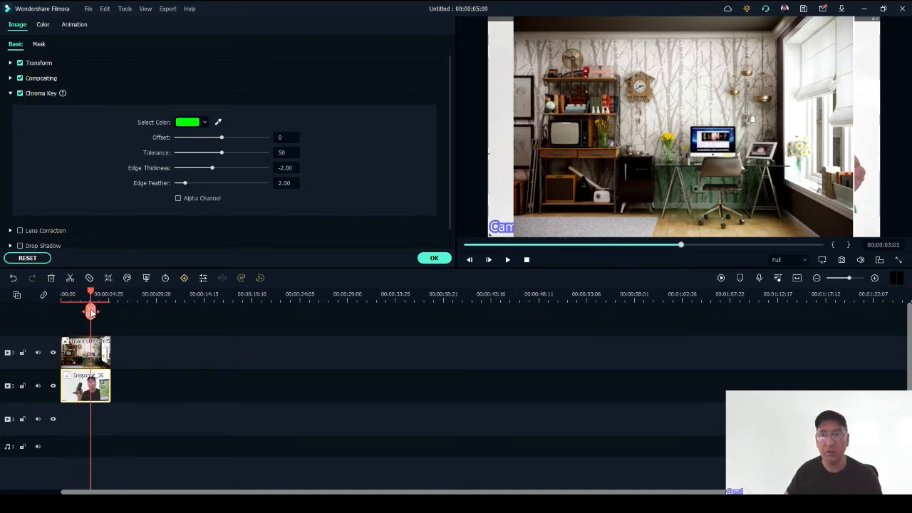
{"action": "left_click", "coordinate": [82, 394]}
{"action": "left_click_drag", "start_coordinate": [79, 342], "coordinate": [80, 387]}
{"action": "left_click_drag", "start_coordinate": [134, 400], "coordinate": [84, 351]}
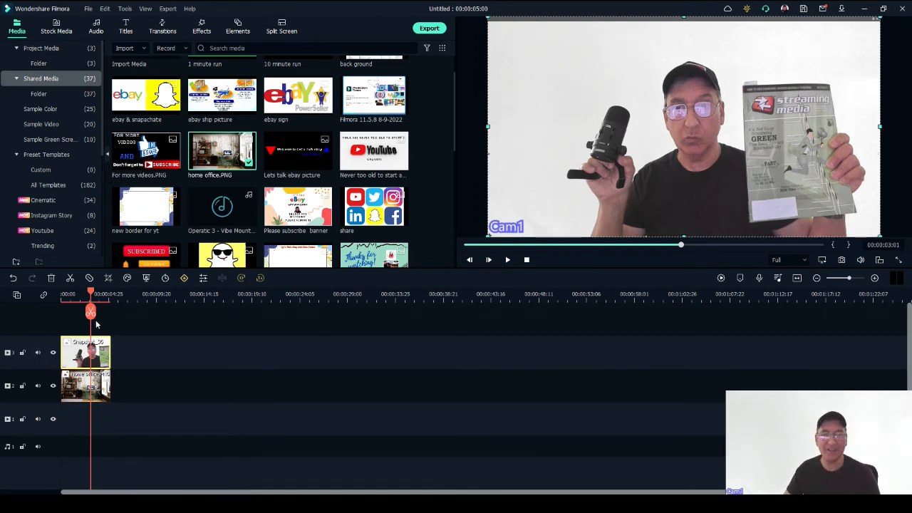
Move the playhead to about 00:00:01:05 and open Edit Properties for Snapshot_36 on track 3.
{"action": "left_click_drag", "start_coordinate": [90, 312], "coordinate": [72, 316]}
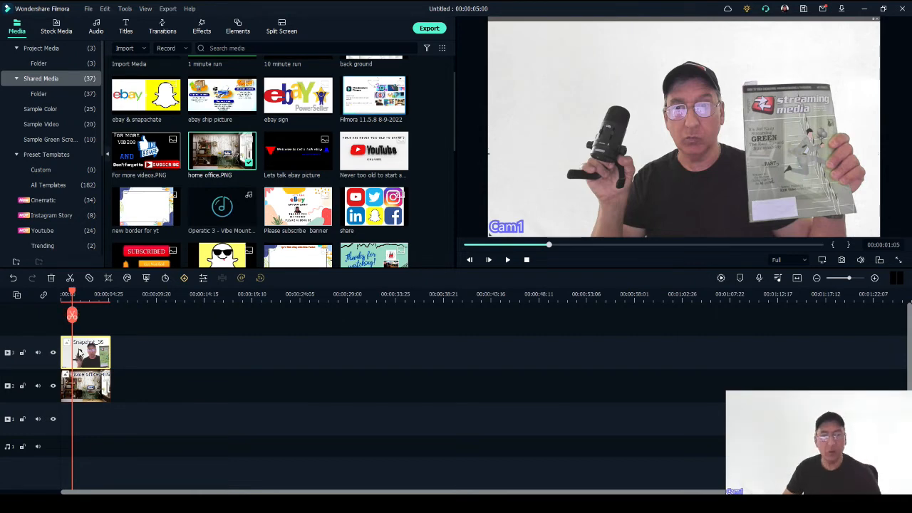
{"action": "right_click", "coordinate": [91, 347]}
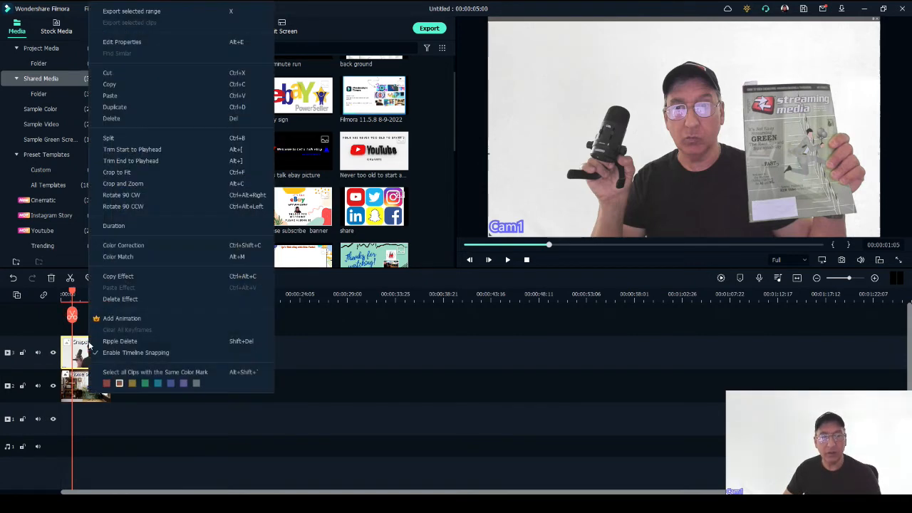
{"action": "left_click", "coordinate": [130, 44]}
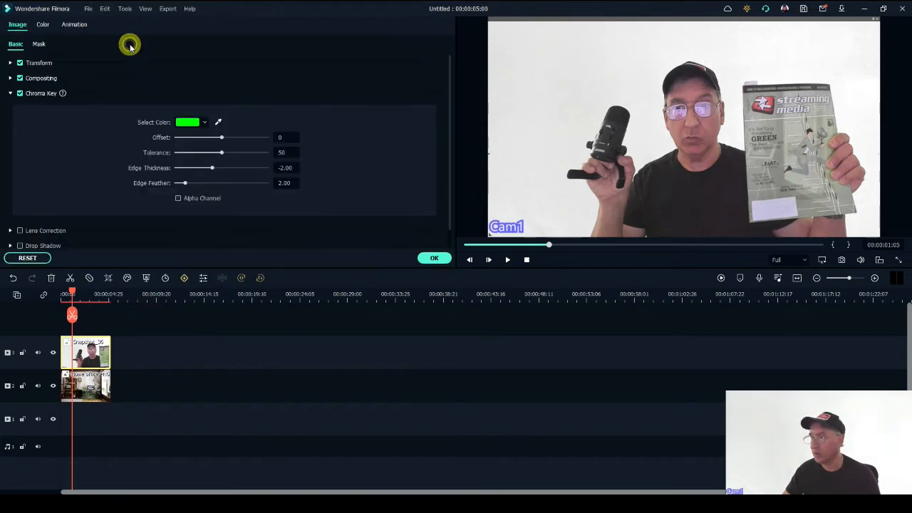
Change the chroma key colour to white, sampling the white backdrop with the eyedropper.
{"action": "left_click", "coordinate": [205, 123]}
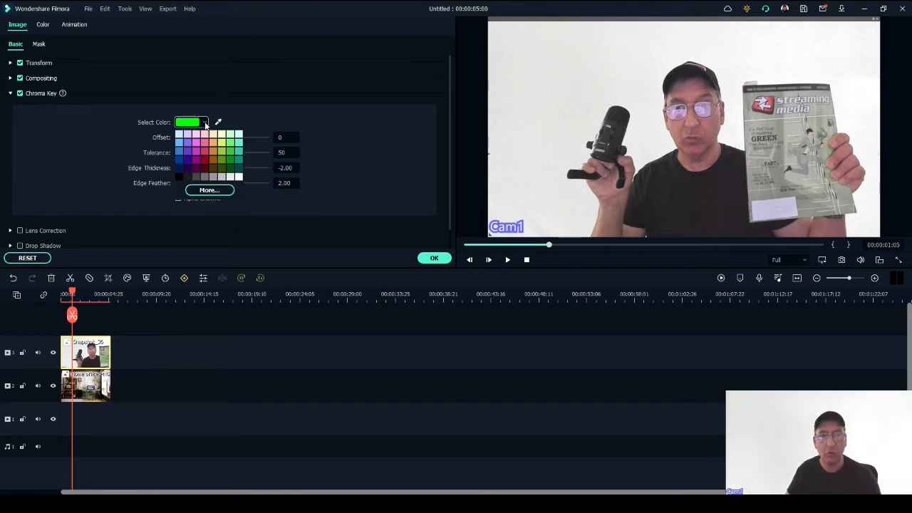
{"action": "left_click", "coordinate": [209, 189]}
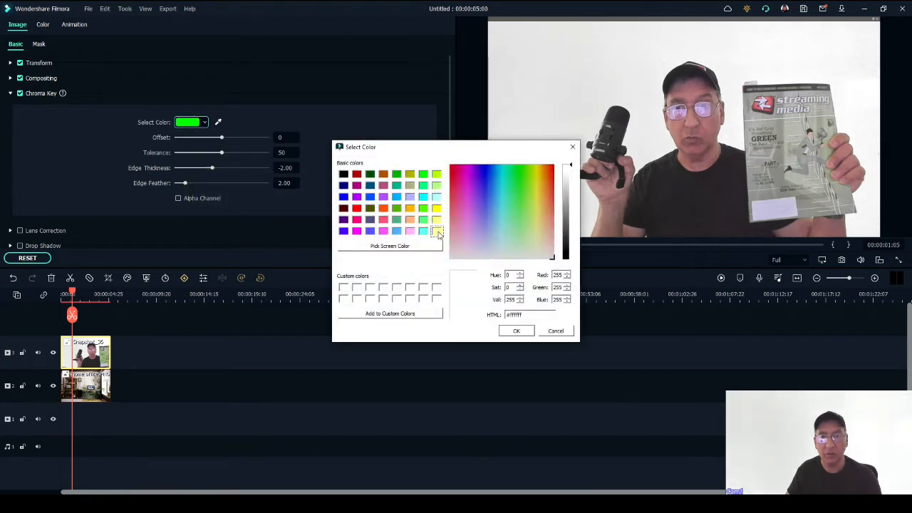
{"action": "left_click", "coordinate": [515, 334]}
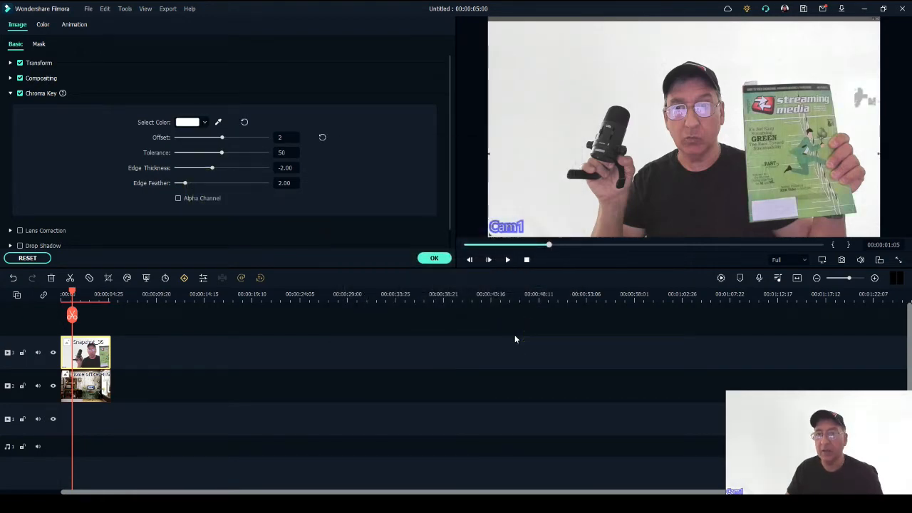
{"action": "left_click", "coordinate": [220, 123]}
{"action": "left_click", "coordinate": [550, 78]}
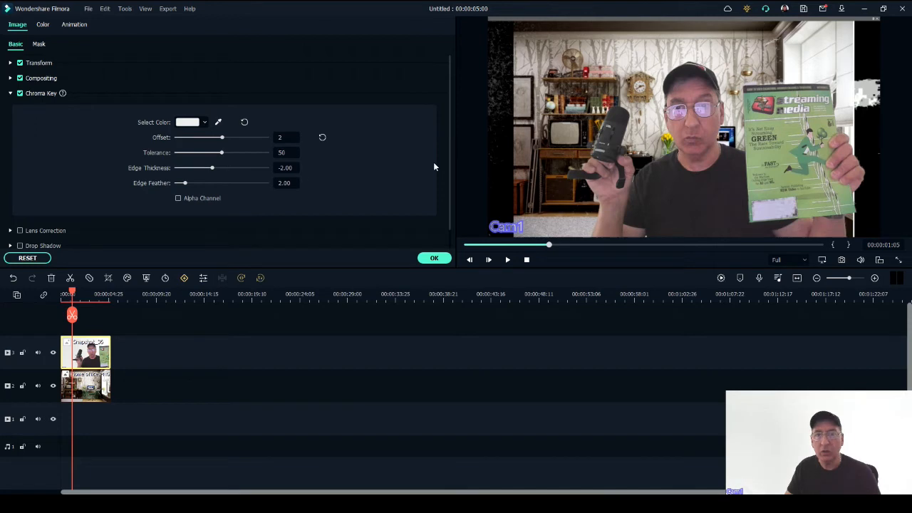
Stretch the home office background's left and right edges outward to fill the frame.
{"action": "left_click", "coordinate": [84, 389]}
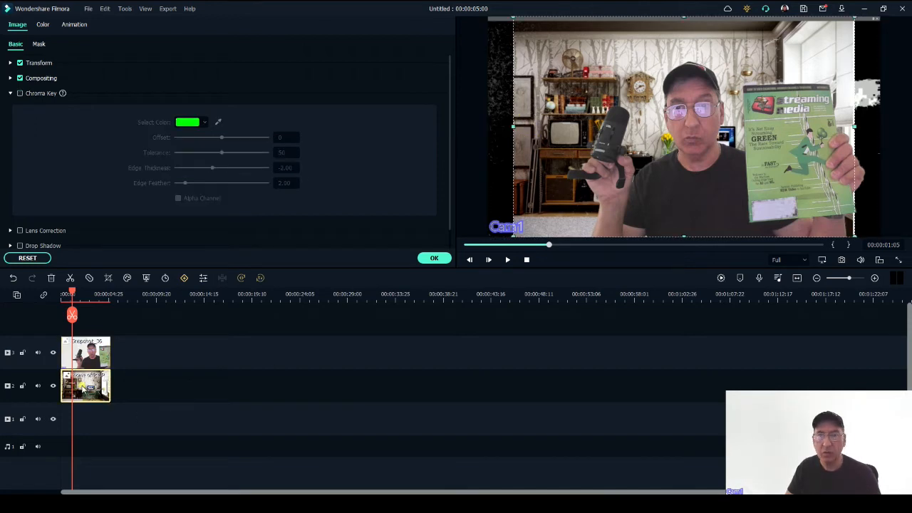
{"action": "left_click_drag", "start_coordinate": [513, 126], "coordinate": [487, 126]}
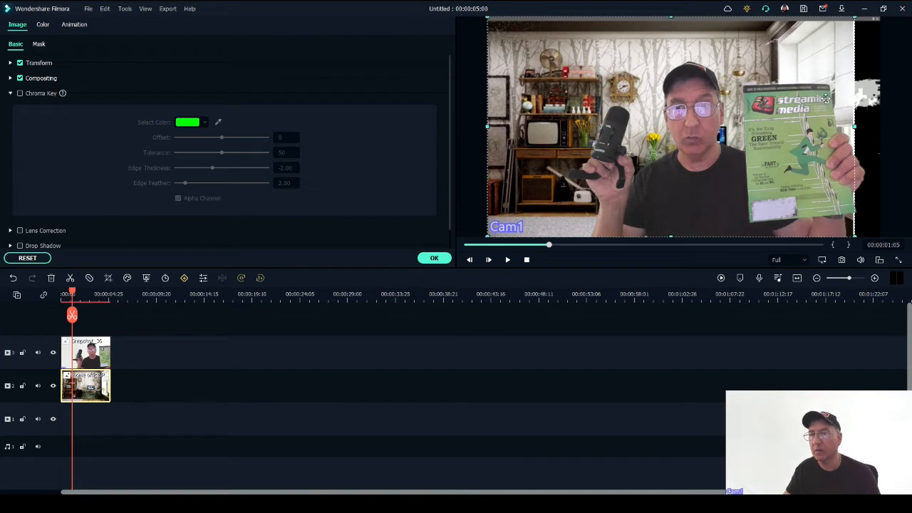
{"action": "left_click_drag", "start_coordinate": [856, 127], "coordinate": [880, 125]}
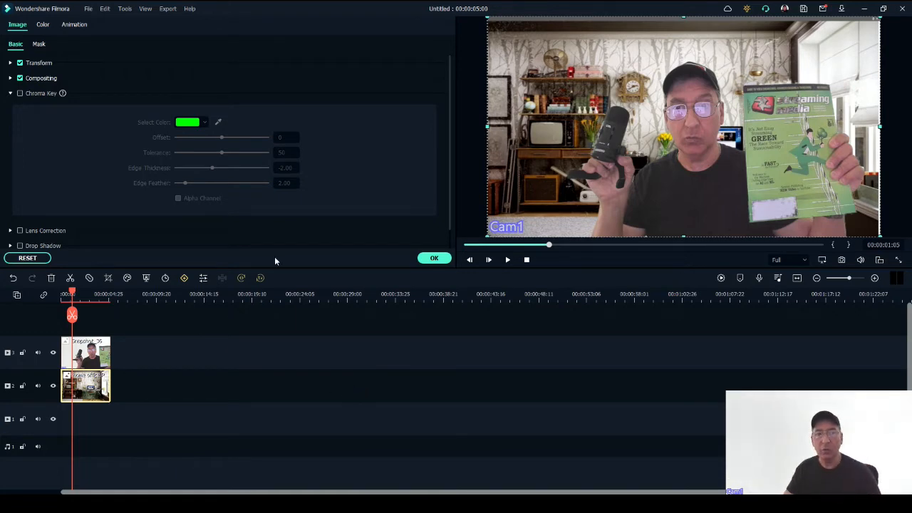
Apply a white chroma key to the background with Offset 100 and Tolerance 100, and confirm.
{"action": "left_click", "coordinate": [219, 122]}
{"action": "left_click", "coordinate": [207, 124]}
{"action": "left_click", "coordinate": [19, 93]}
{"action": "left_click_drag", "start_coordinate": [222, 138], "coordinate": [291, 139]}
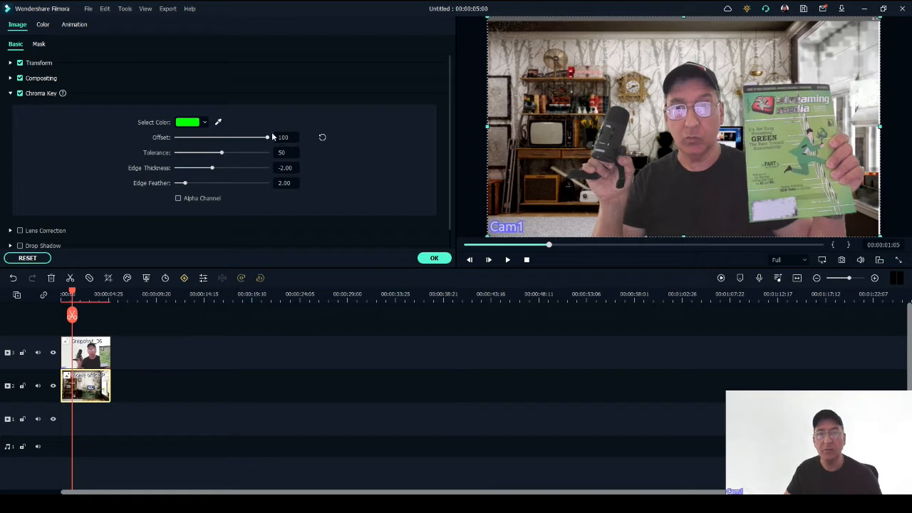
{"action": "left_click_drag", "start_coordinate": [265, 136], "coordinate": [199, 140]}
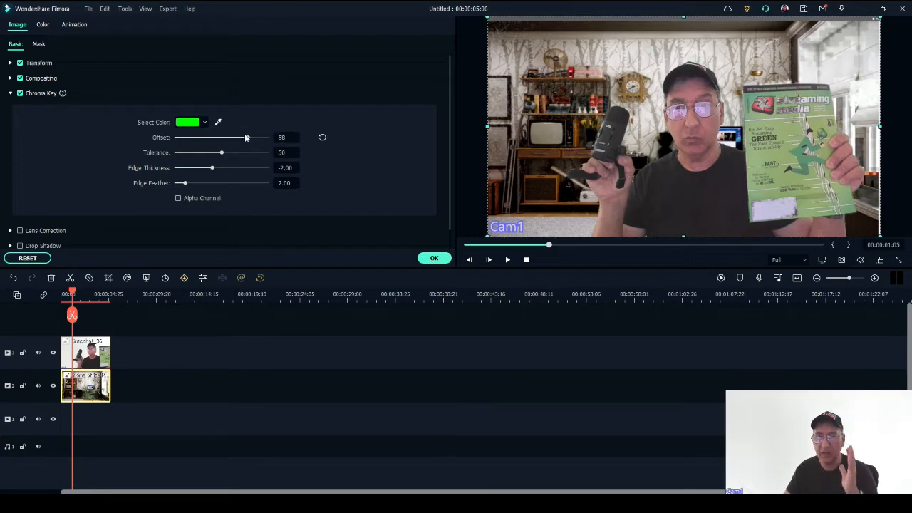
{"action": "left_click", "coordinate": [273, 140]}
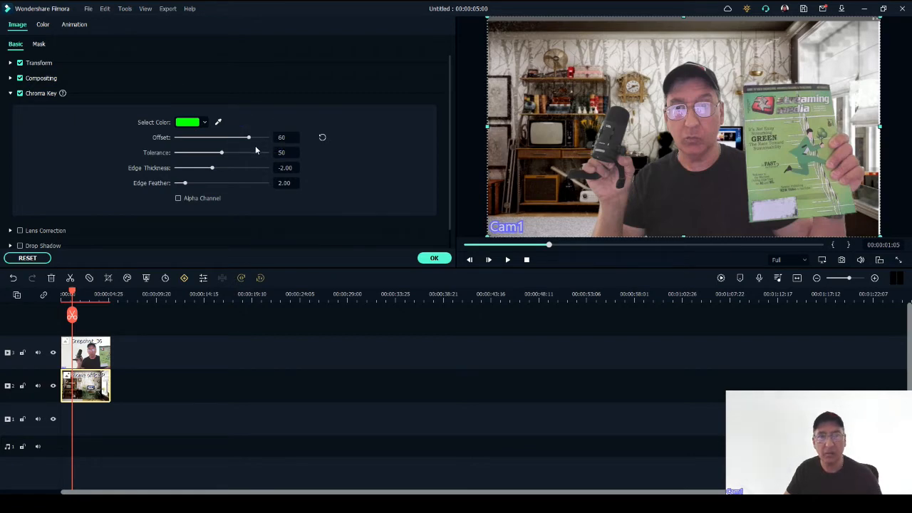
{"action": "left_click", "coordinate": [201, 122]}
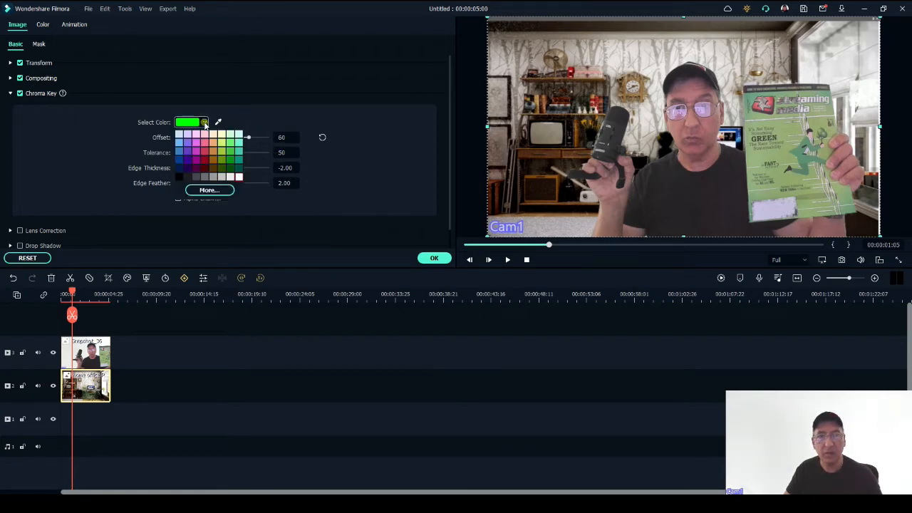
{"action": "left_click", "coordinate": [238, 175]}
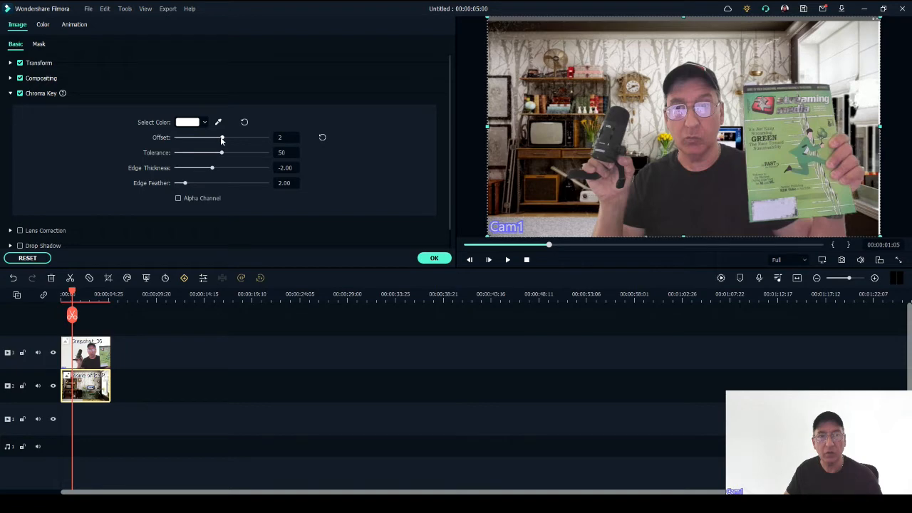
{"action": "left_click", "coordinate": [222, 137]}
{"action": "left_click_drag", "start_coordinate": [224, 137], "coordinate": [268, 137]}
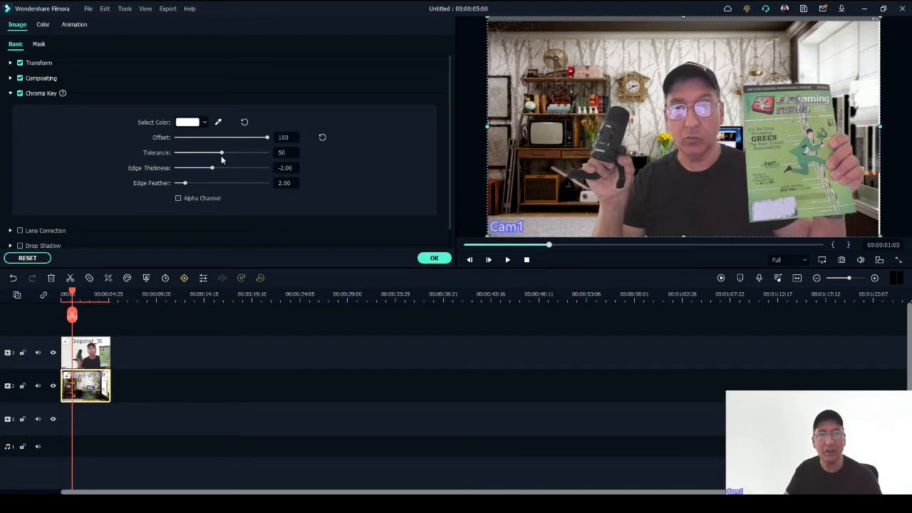
{"action": "left_click_drag", "start_coordinate": [221, 152], "coordinate": [279, 153]}
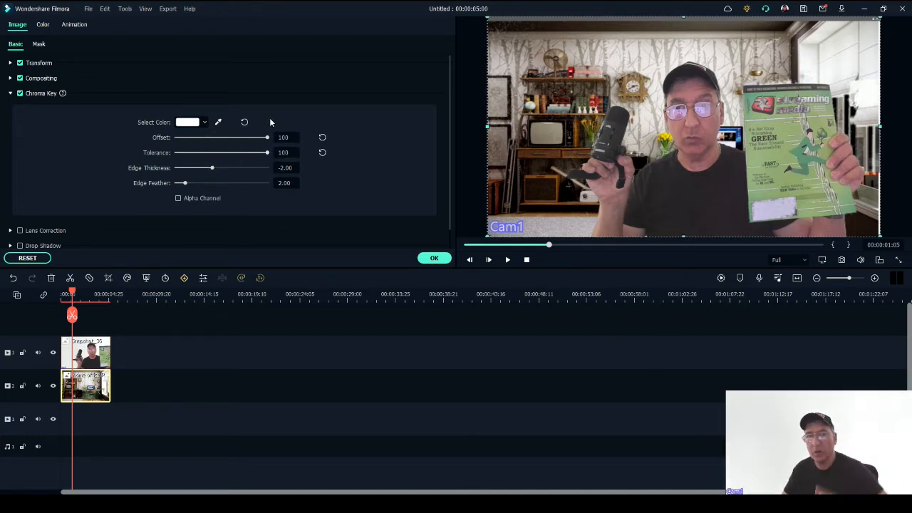
{"action": "left_click", "coordinate": [433, 258]}
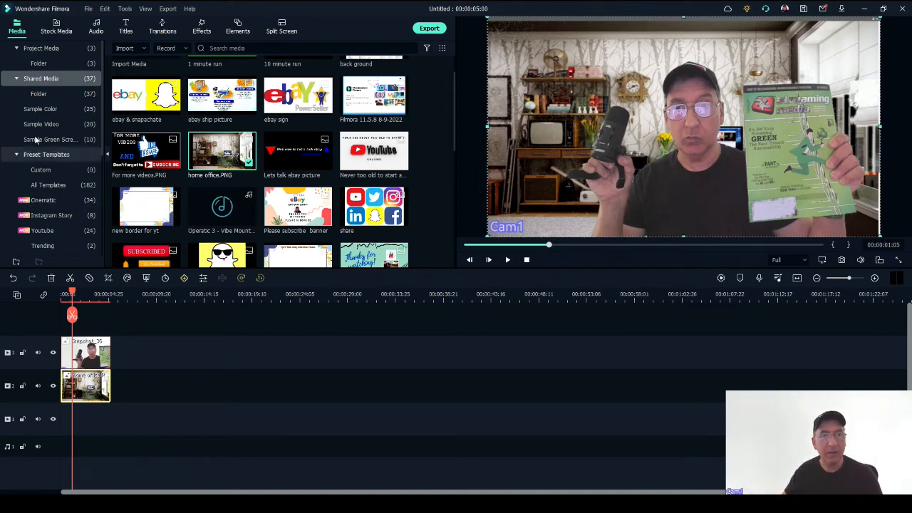
Open the Titles library's WordArt category, showing presets like Art Title 08 and 09.
{"action": "left_click", "coordinate": [126, 32]}
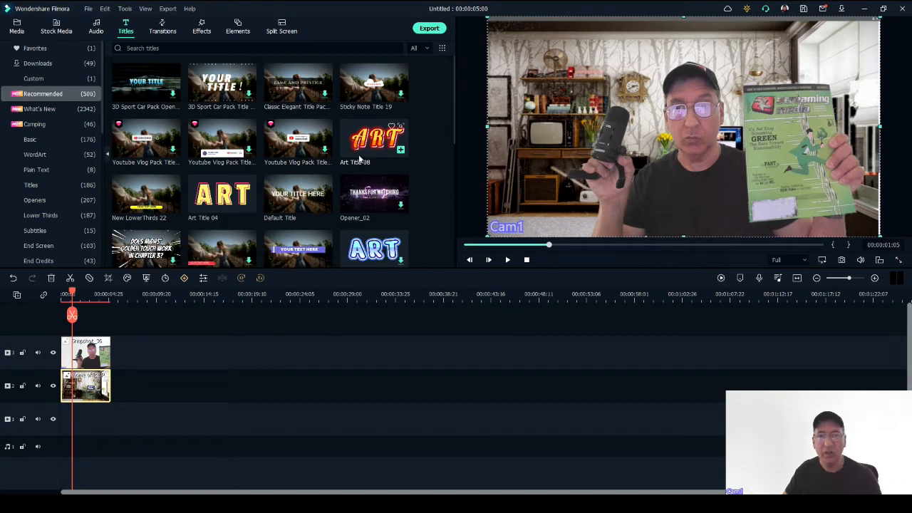
{"action": "scroll", "coordinate": [356, 230], "scroll_direction": "down", "scroll_amount": 5}
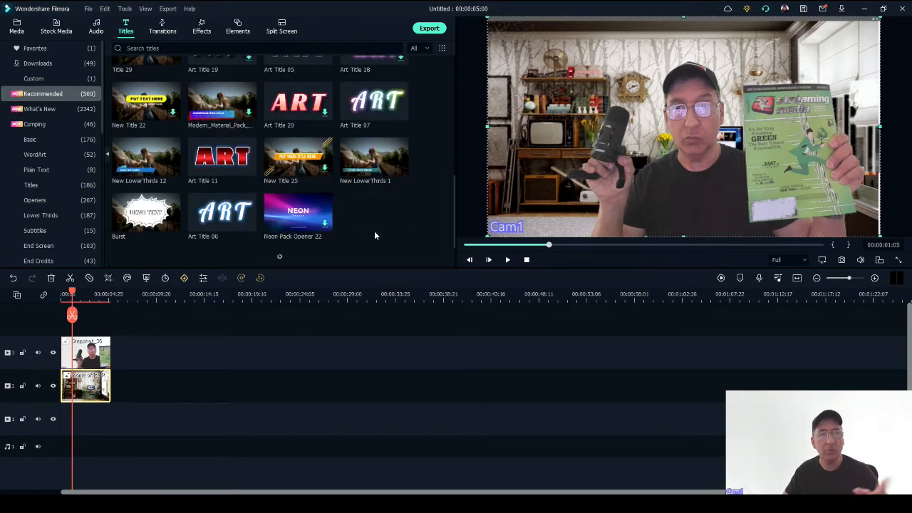
{"action": "left_click", "coordinate": [51, 156]}
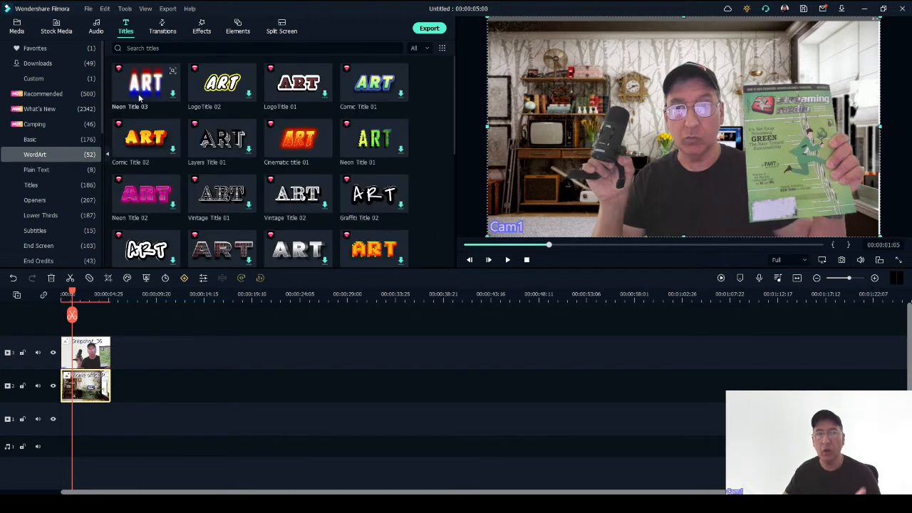
{"action": "scroll", "coordinate": [388, 169], "scroll_direction": "down", "scroll_amount": 10}
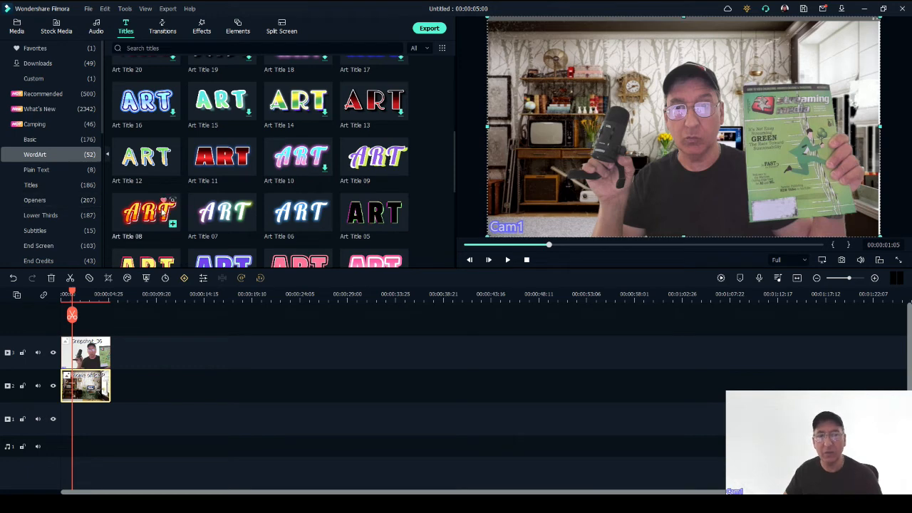
Add Art Title 08 on a new top track and move its 'Text' title to the top-left of the frame.
{"action": "left_click_drag", "start_coordinate": [150, 212], "coordinate": [49, 328]}
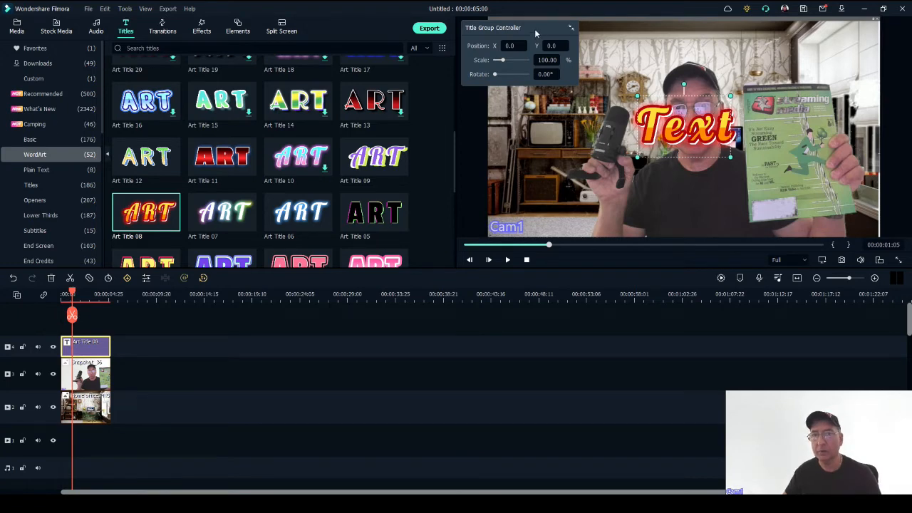
{"action": "left_click_drag", "start_coordinate": [536, 32], "coordinate": [333, 14]}
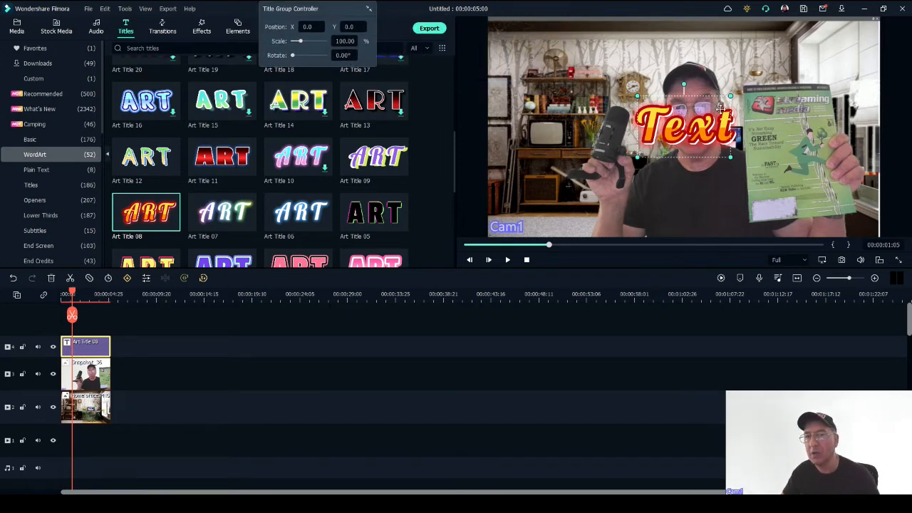
{"action": "left_click_drag", "start_coordinate": [713, 97], "coordinate": [597, 27]}
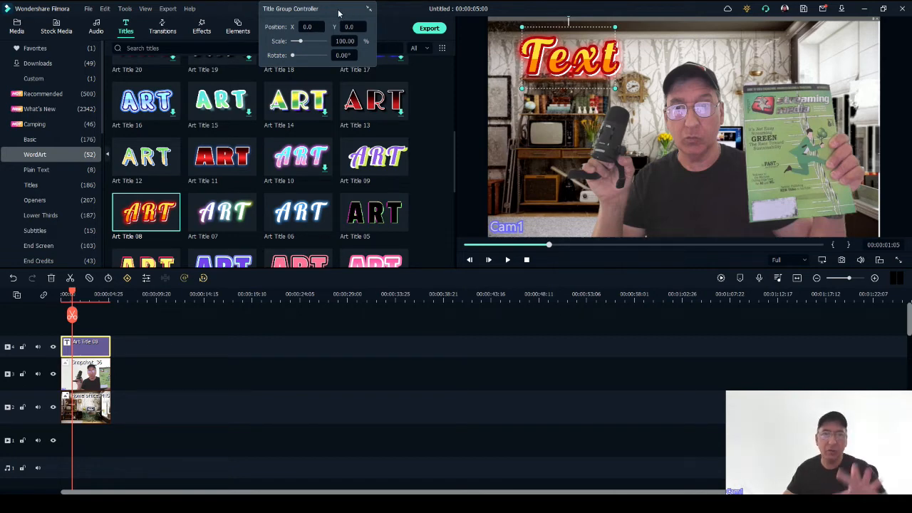
{"action": "double_click", "coordinate": [571, 62]}
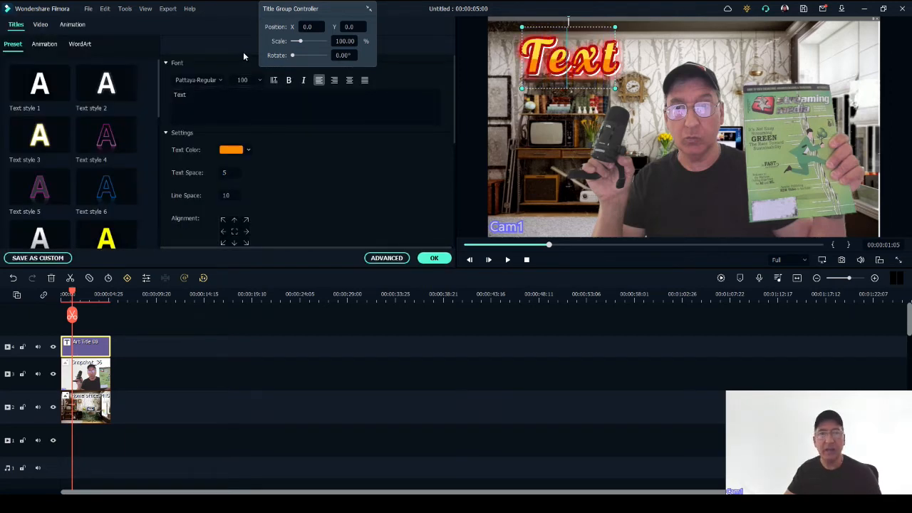
Set the title's font size to 44.
{"action": "left_click", "coordinate": [261, 82]}
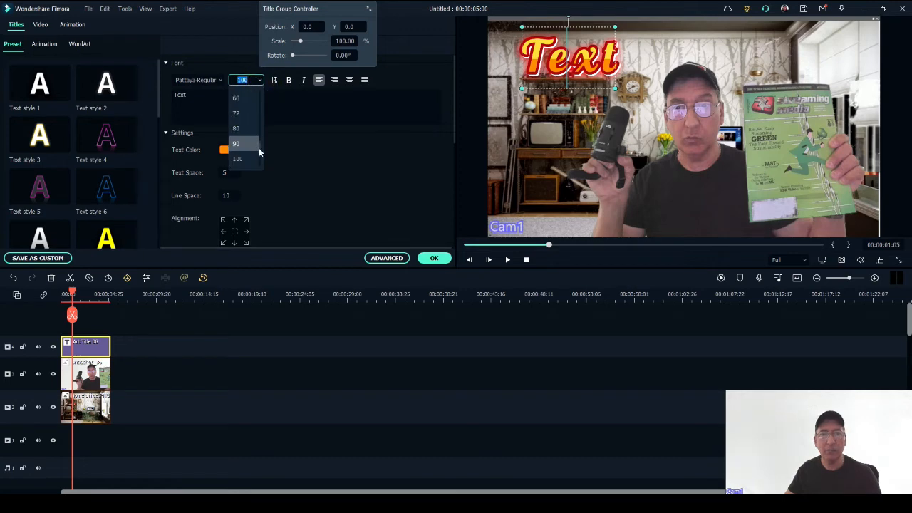
{"action": "left_click_drag", "start_coordinate": [261, 152], "coordinate": [271, 123]}
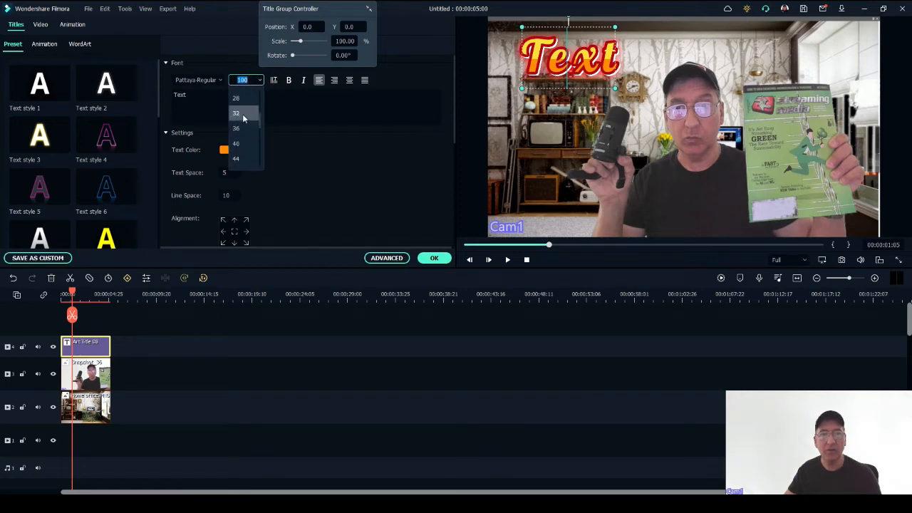
{"action": "left_click", "coordinate": [243, 113]}
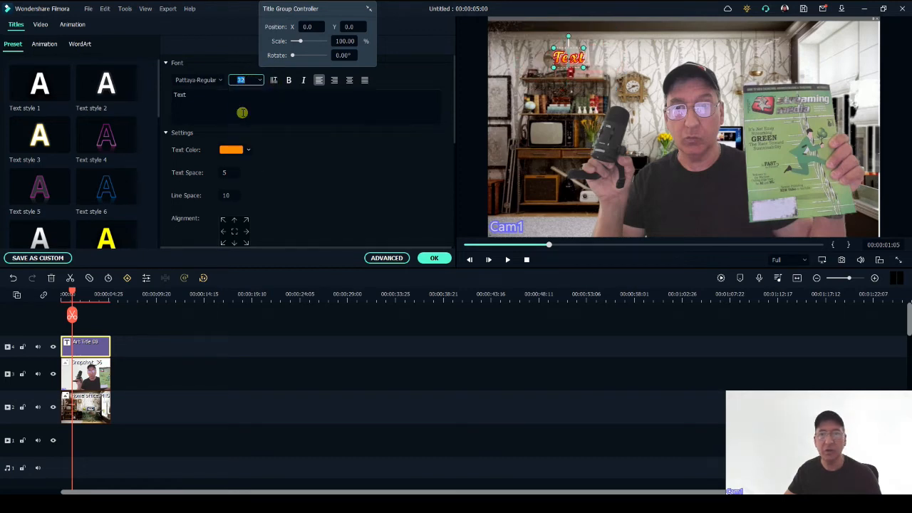
{"action": "left_click", "coordinate": [261, 82]}
{"action": "left_click", "coordinate": [242, 159]}
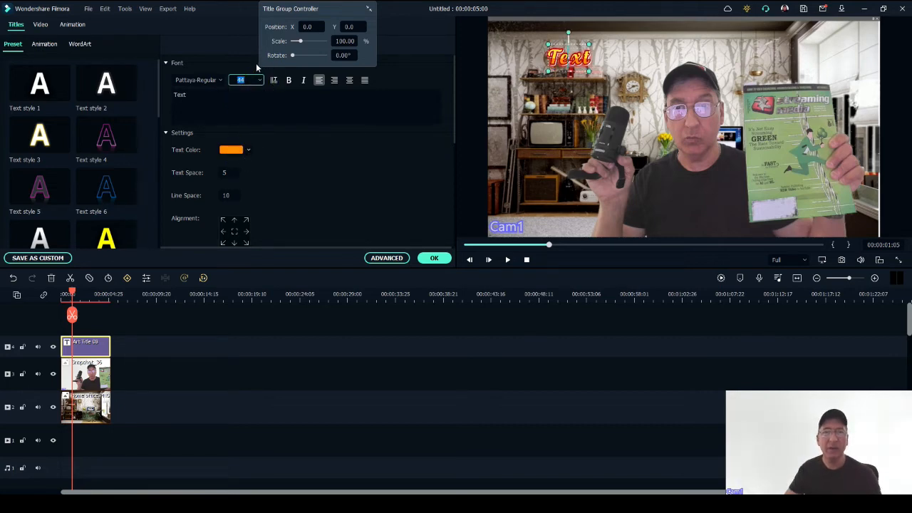
Replace the placeholder 'Text' with the presenter's name followed by 'is selling new mic'.
{"action": "double_click", "coordinate": [188, 93]}
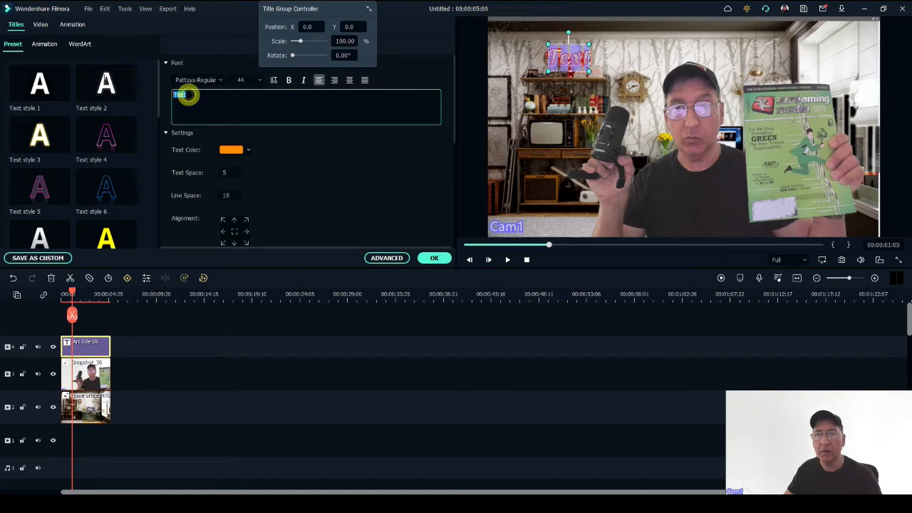
{"action": "key", "text": "BackSpace"}
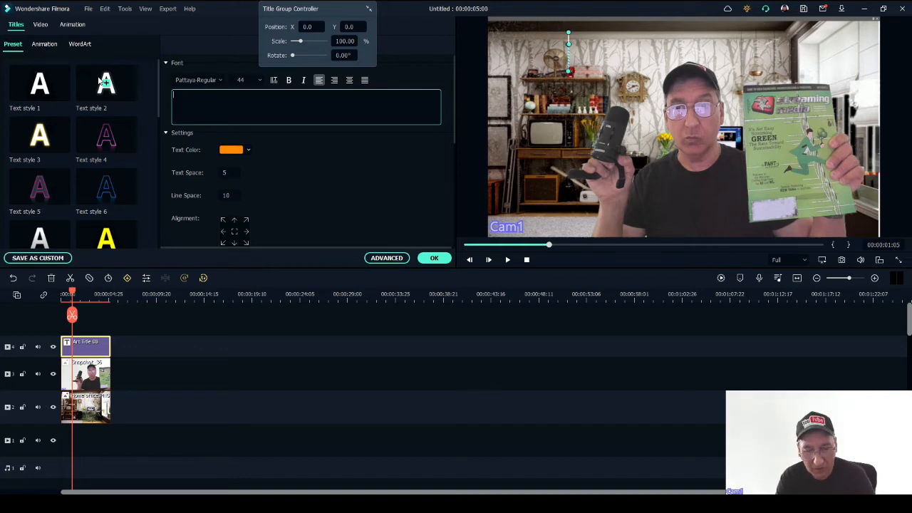
{"action": "type", "text": "Richj"}
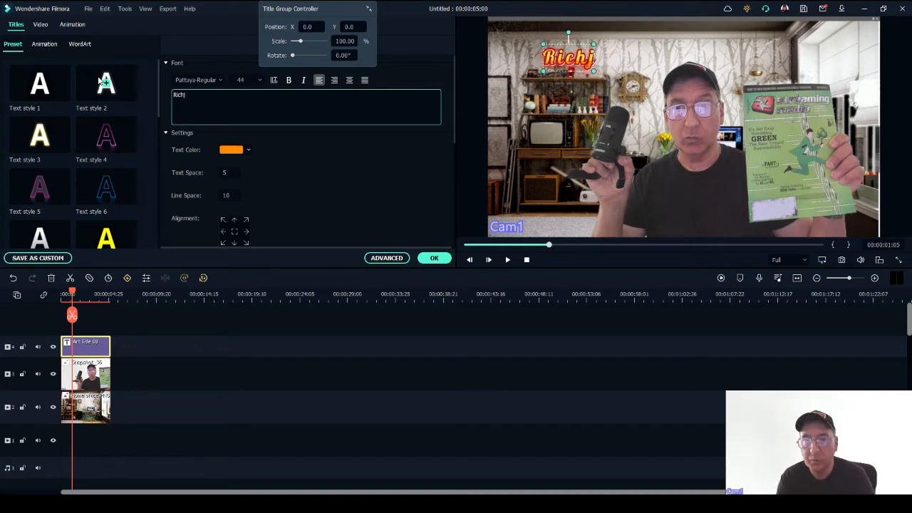
{"action": "key", "text": "BackSpace"}
{"action": "type", "text": "Pa"}
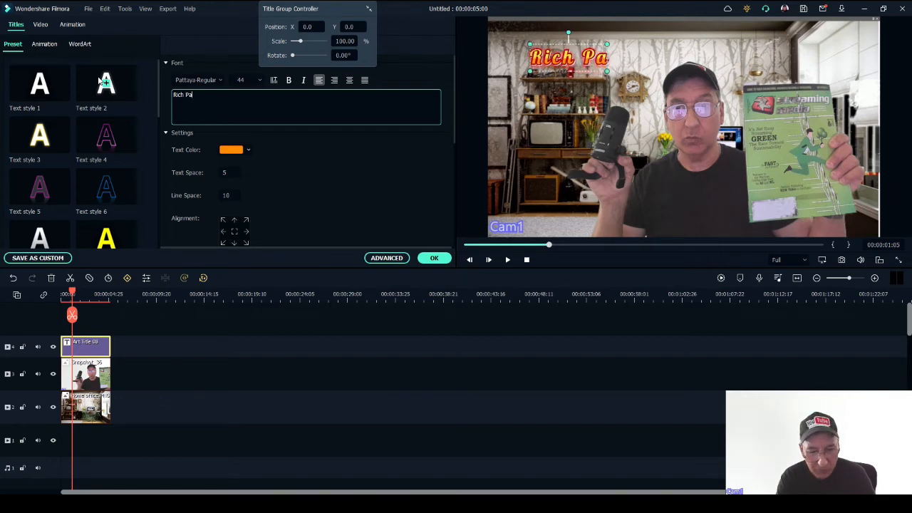
{"action": "type", "text": "sini is se;"}
{"action": "key", "text": "BackSpace"}
{"action": "type", "text": "llio"}
{"action": "key", "text": "BackSpace"}
{"action": "type", "text": "ng "}
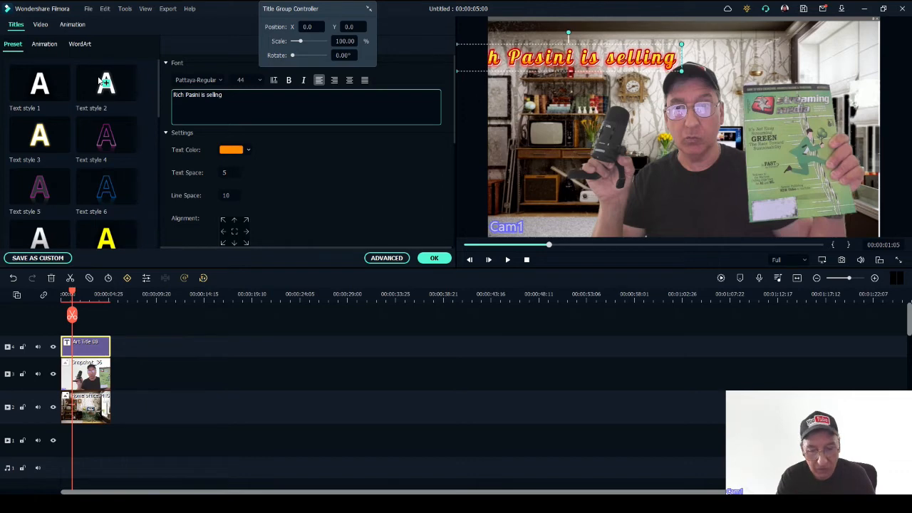
{"action": "type", "text": "new mic"}
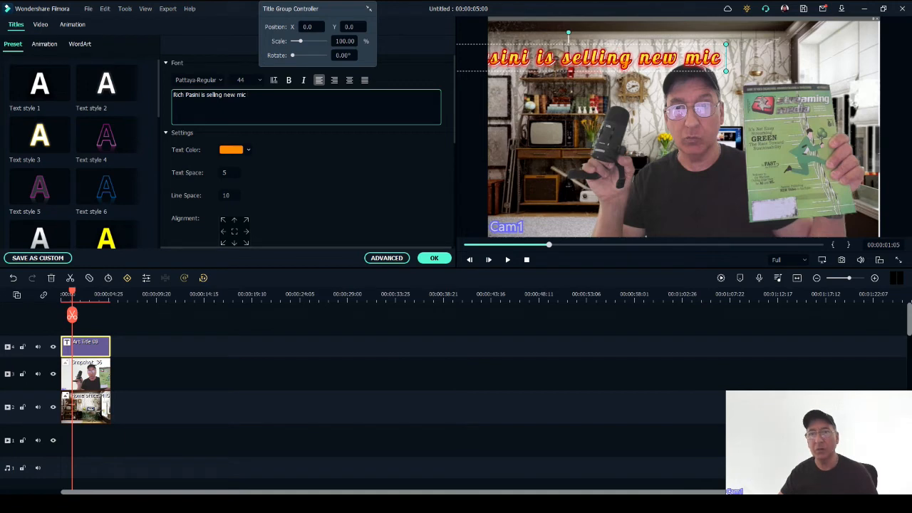
Position the caption so the full line fits centred across the top, and confirm the edits.
{"action": "left_click_drag", "start_coordinate": [570, 45], "coordinate": [694, 33]}
{"action": "left_click_drag", "start_coordinate": [690, 34], "coordinate": [691, 33]}
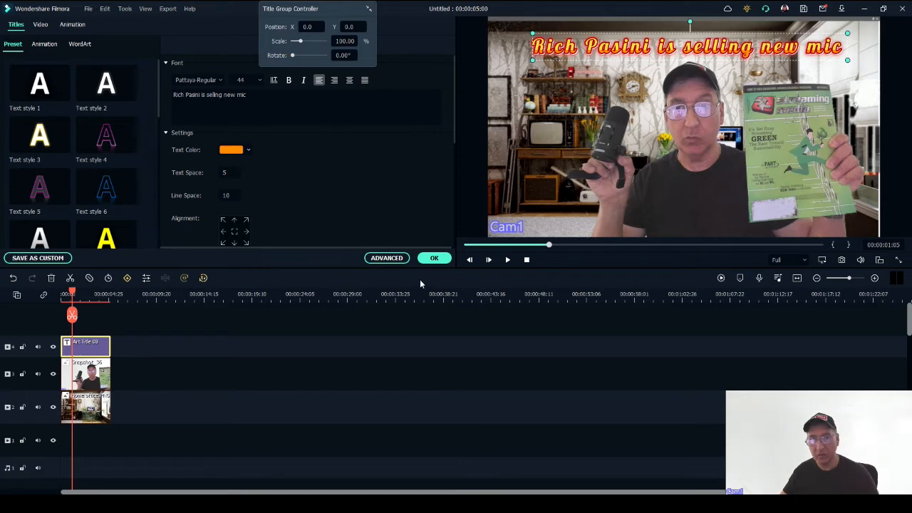
{"action": "left_click", "coordinate": [436, 259]}
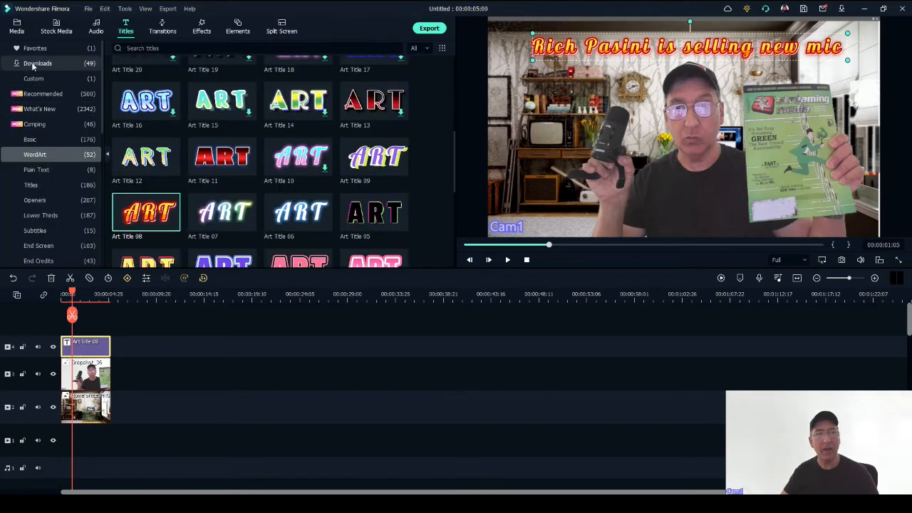
Save a PNG snapshot of the preview to Project Media, then select all three timeline clips.
{"action": "left_click", "coordinate": [16, 31]}
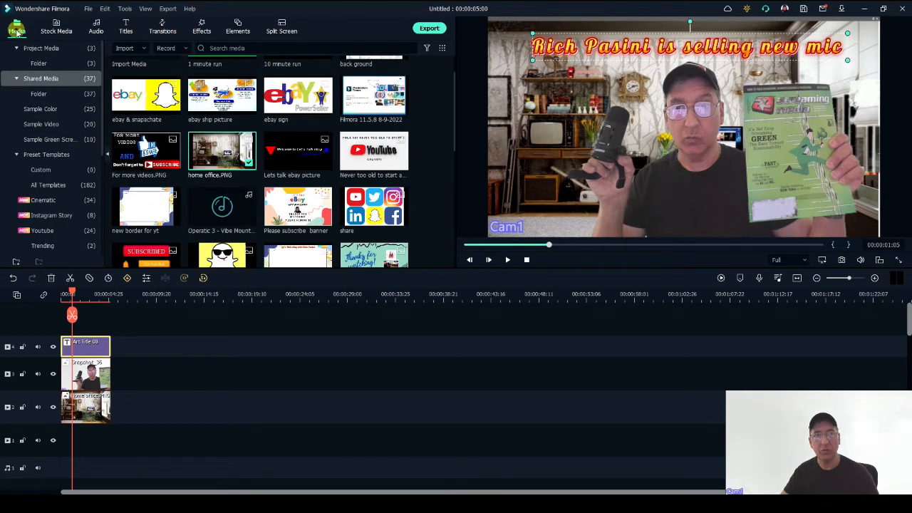
{"action": "left_click", "coordinate": [36, 48]}
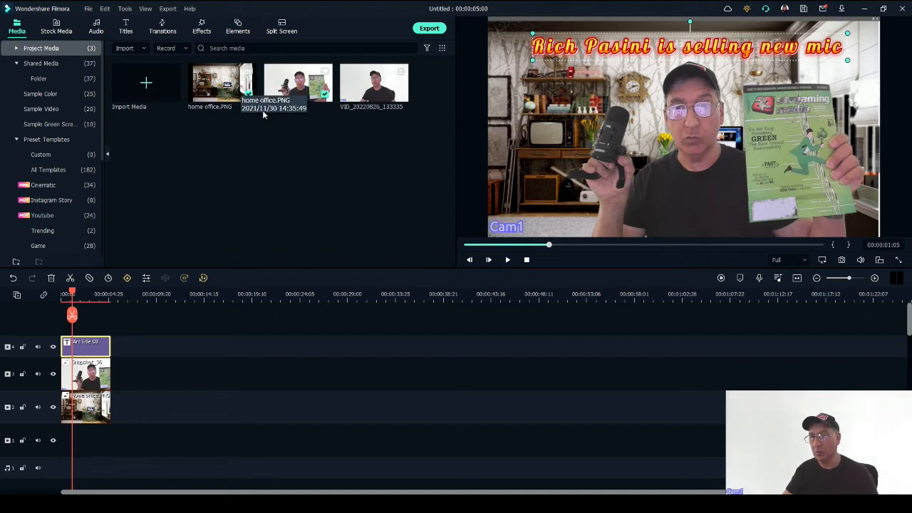
{"action": "left_click", "coordinate": [842, 260]}
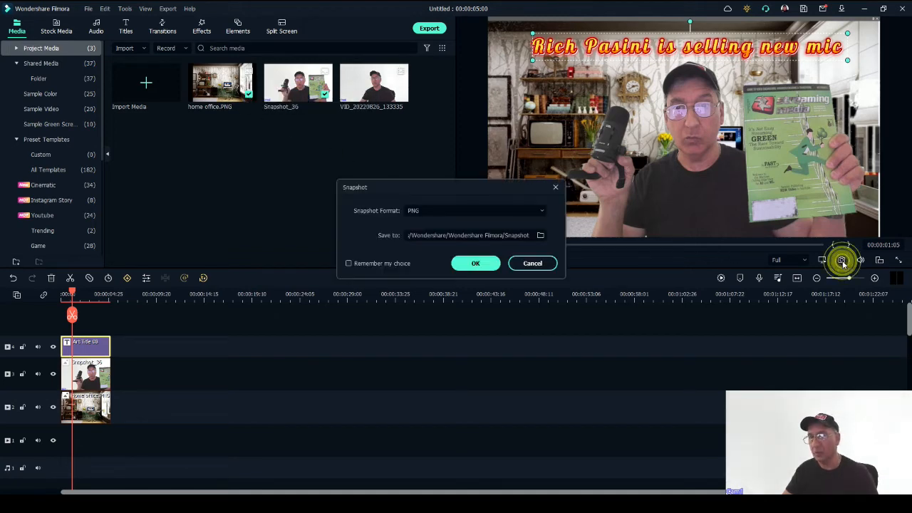
{"action": "left_click", "coordinate": [478, 265]}
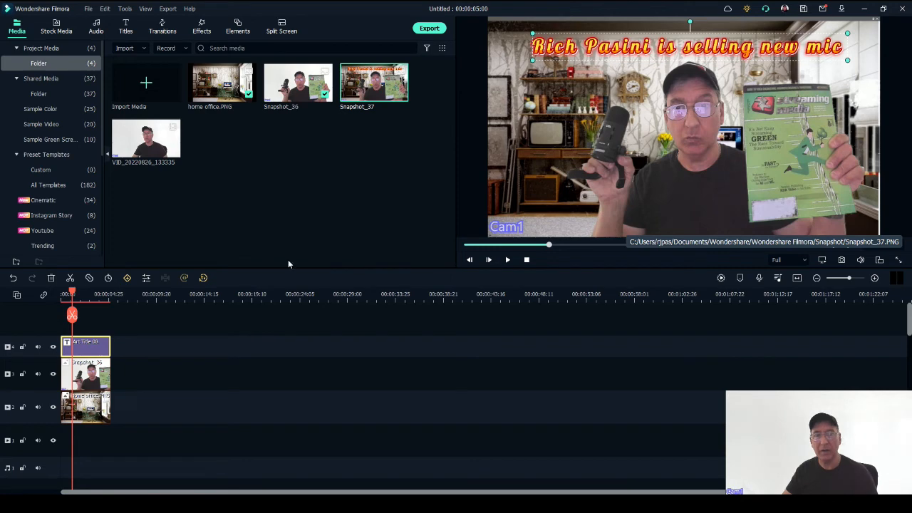
{"action": "left_click_drag", "start_coordinate": [147, 439], "coordinate": [48, 313]}
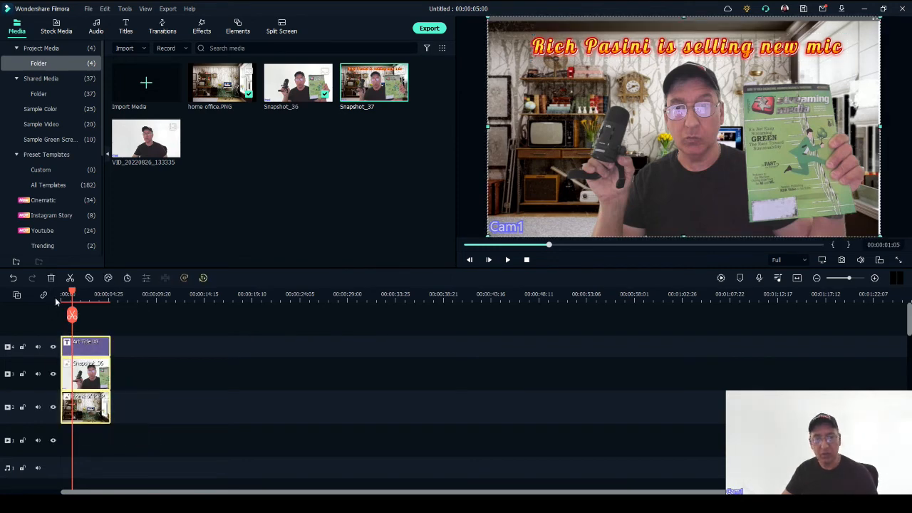
Delete the three selected clips and place Snapshot_37 on the empty timeline as a 5-second clip.
{"action": "key", "text": "Delete"}
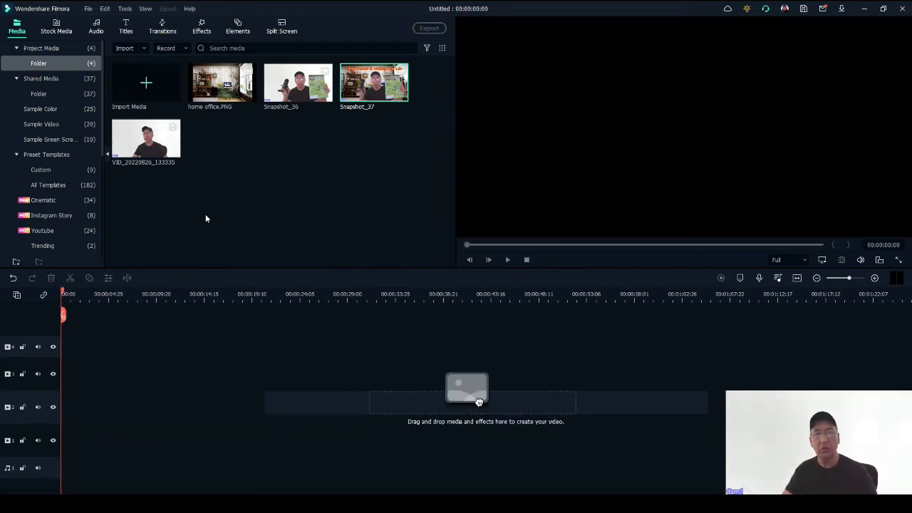
{"action": "left_click_drag", "start_coordinate": [369, 84], "coordinate": [72, 349]}
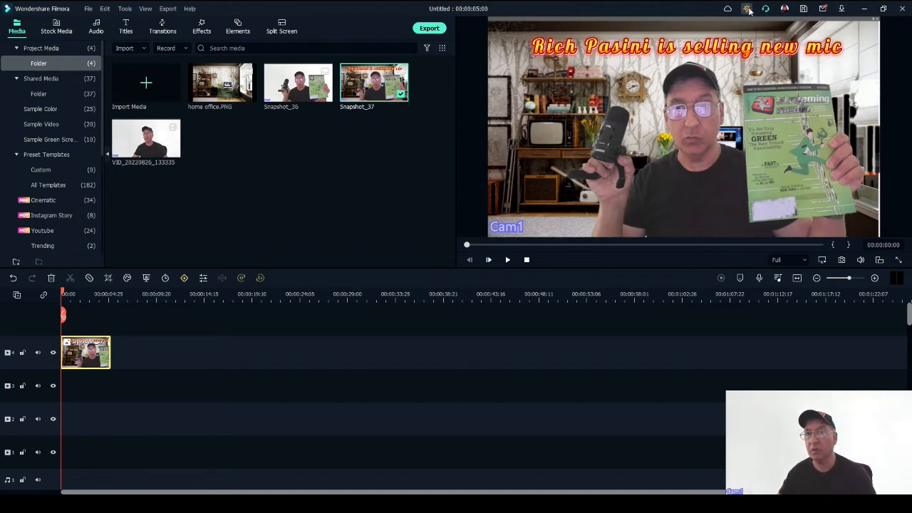
{"action": "left_click", "coordinate": [784, 8]}
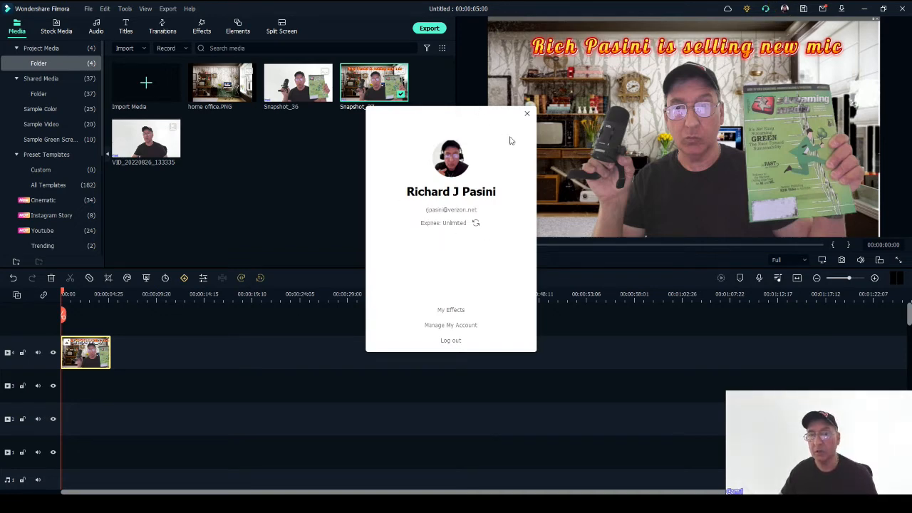
{"action": "left_click", "coordinate": [528, 114]}
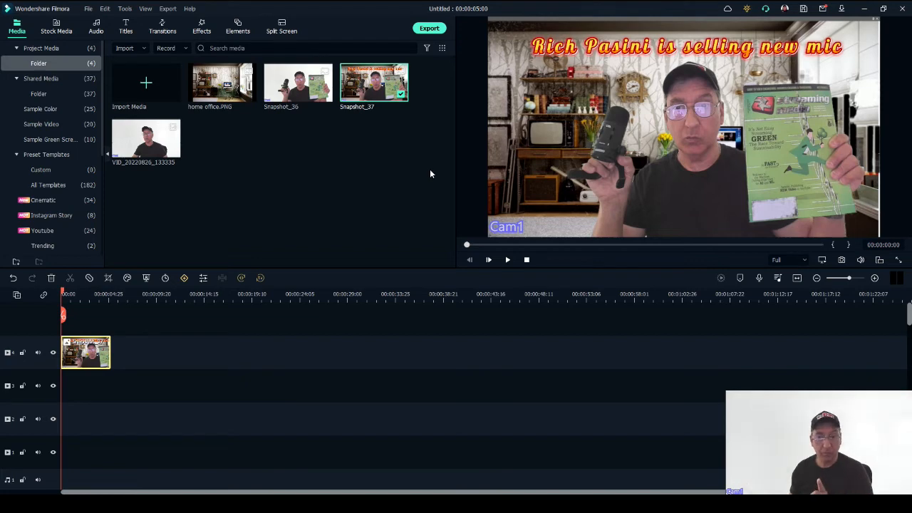
{"action": "mouse_move", "coordinate": [872, 417]}
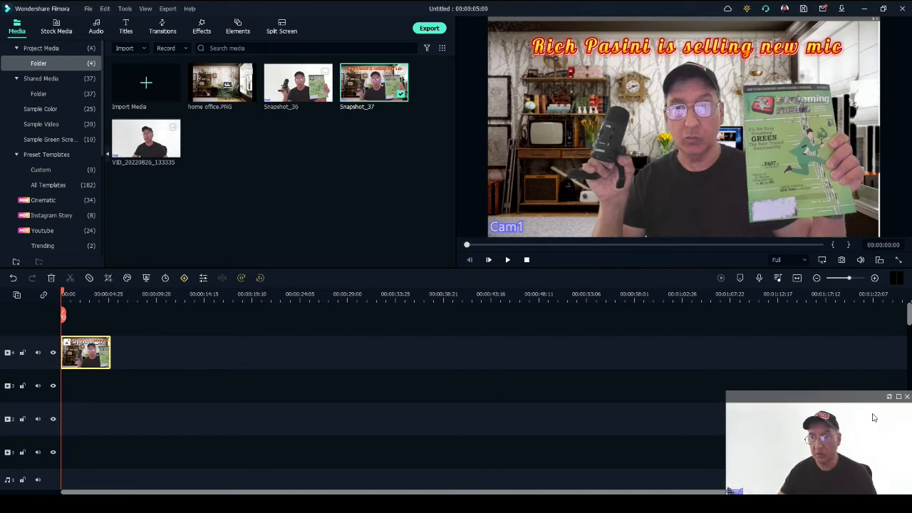